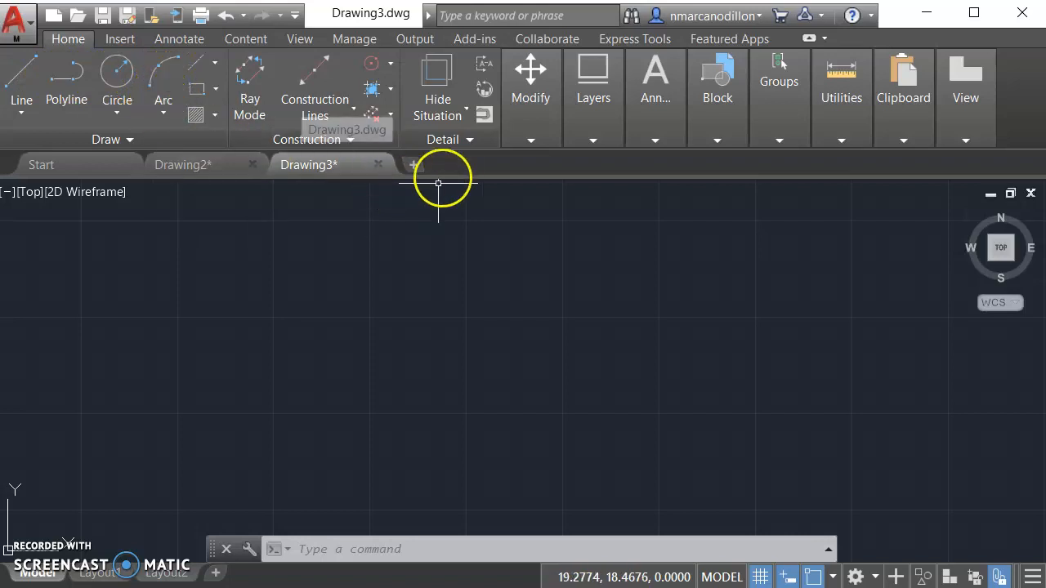
pyautogui.click(529, 140)
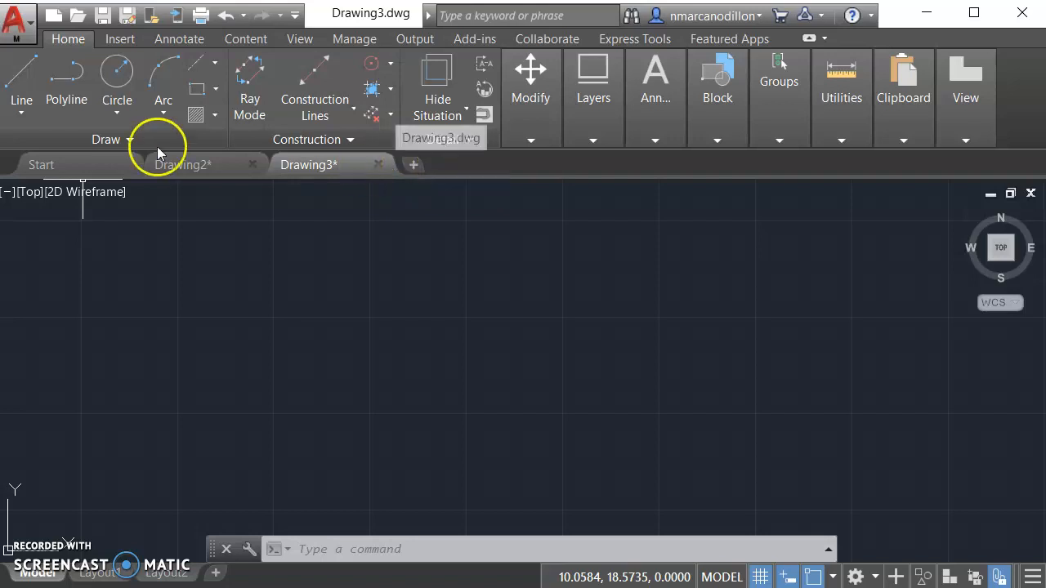
pyautogui.click(28, 25)
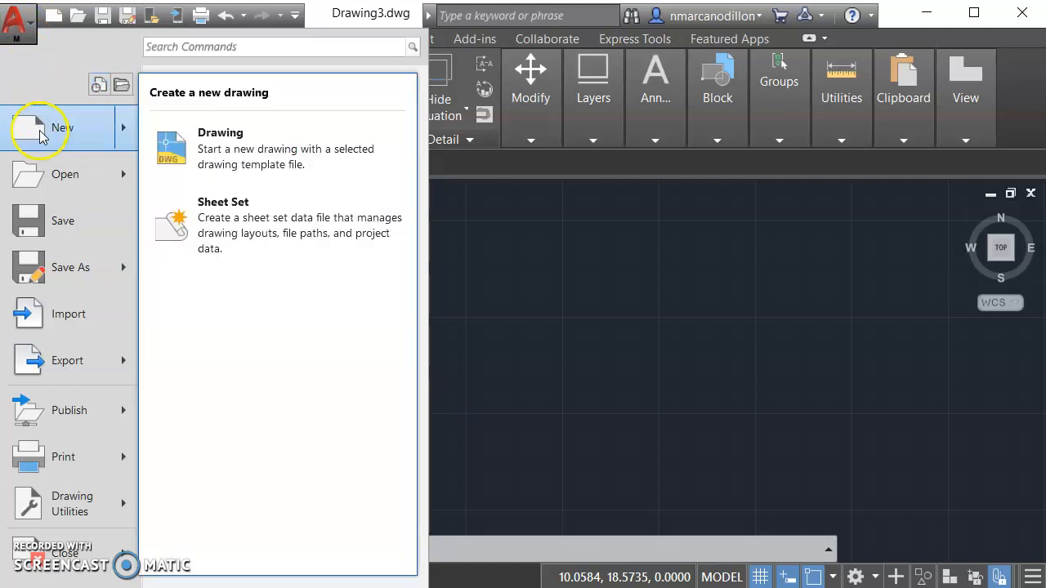
pyautogui.click(25, 23)
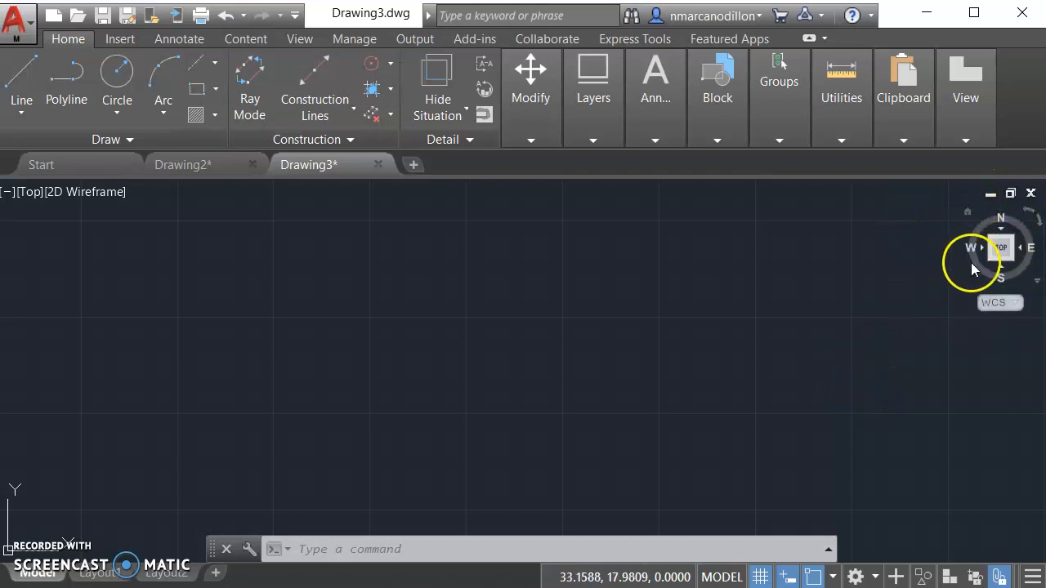
pyautogui.click(1002, 250)
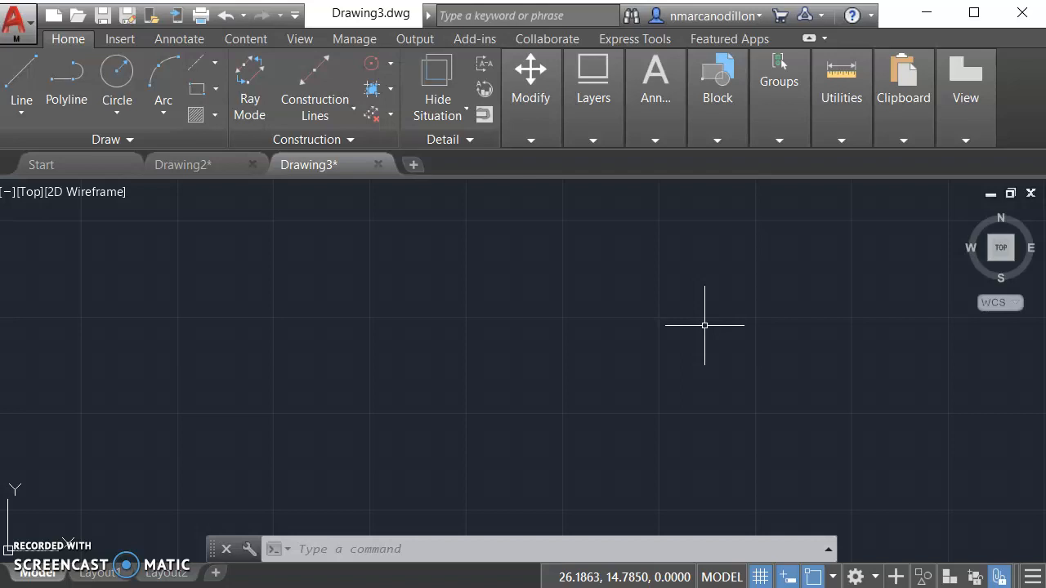
pyautogui.click(1002, 250)
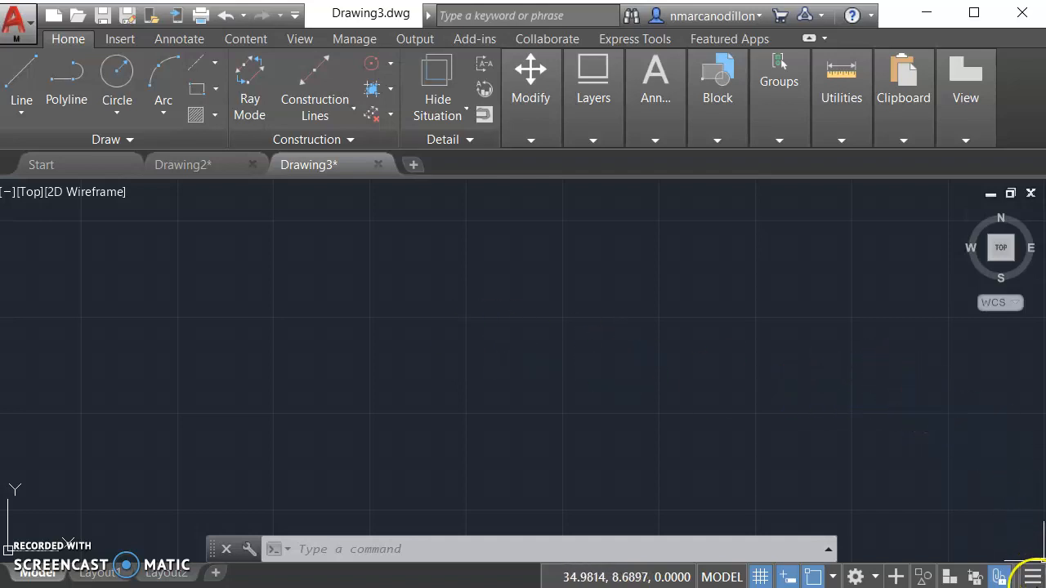
pyautogui.click(1033, 577)
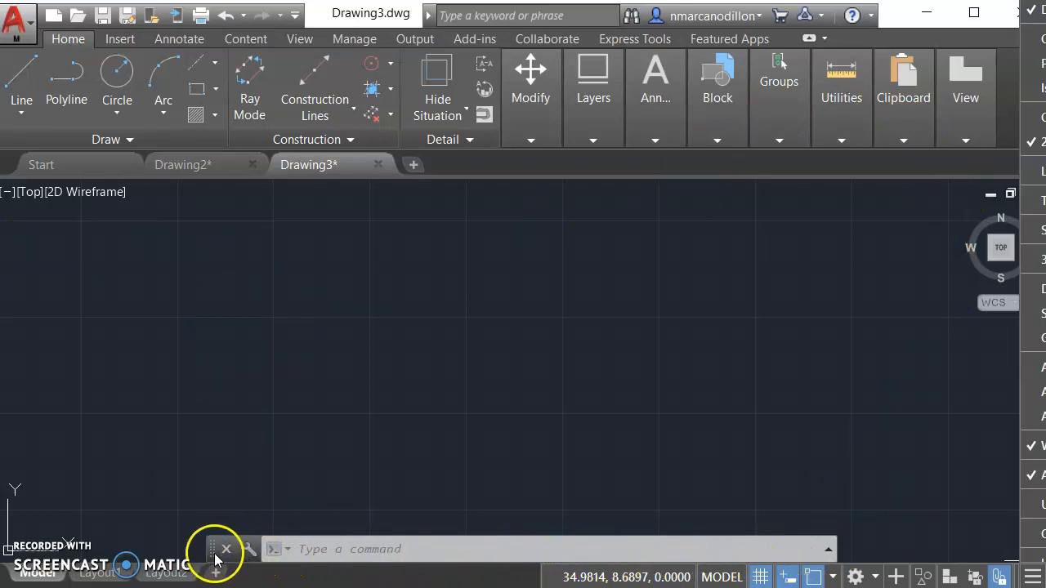
pyautogui.click(500, 346)
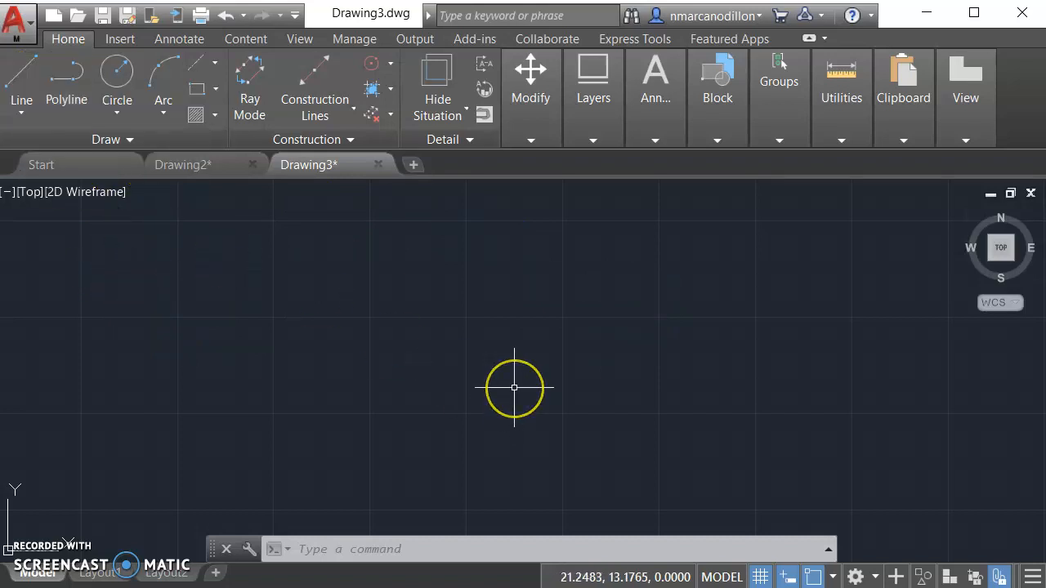
pyautogui.write('l')
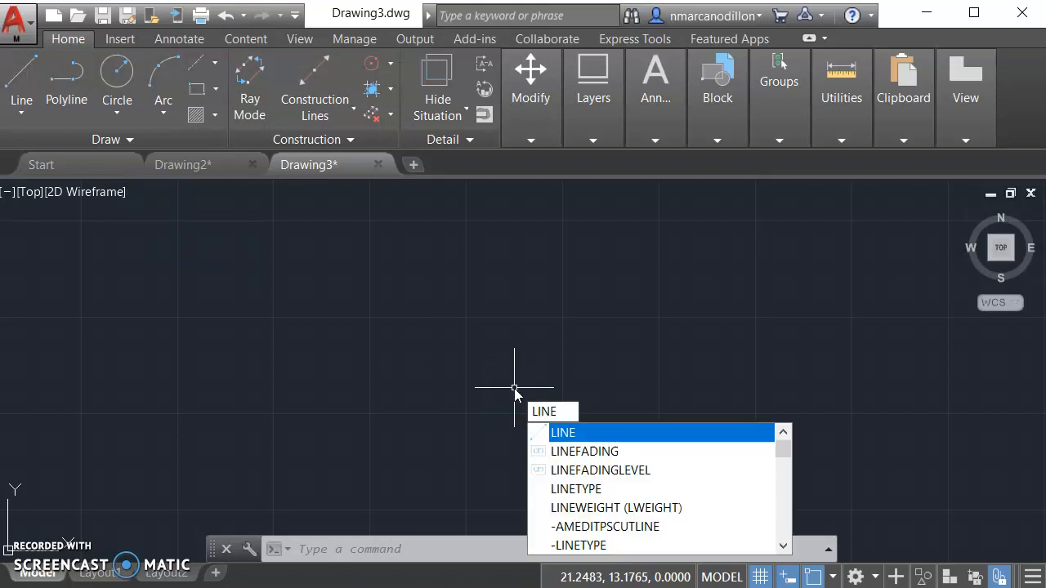
pyautogui.press('Escape')
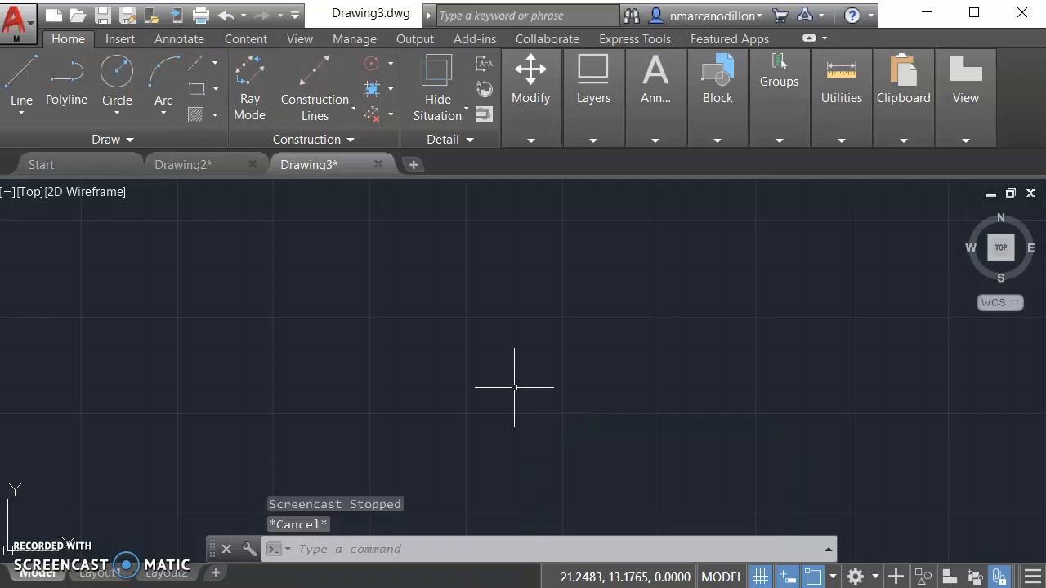
# Start the Line command so that it waits for a first point.
pyautogui.click(400, 549)
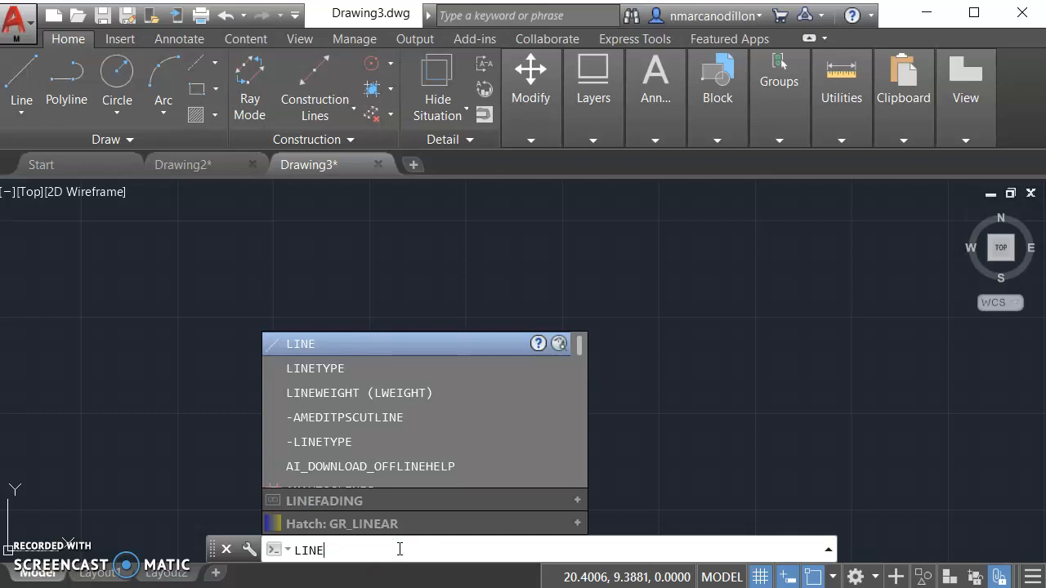
pyautogui.click(414, 343)
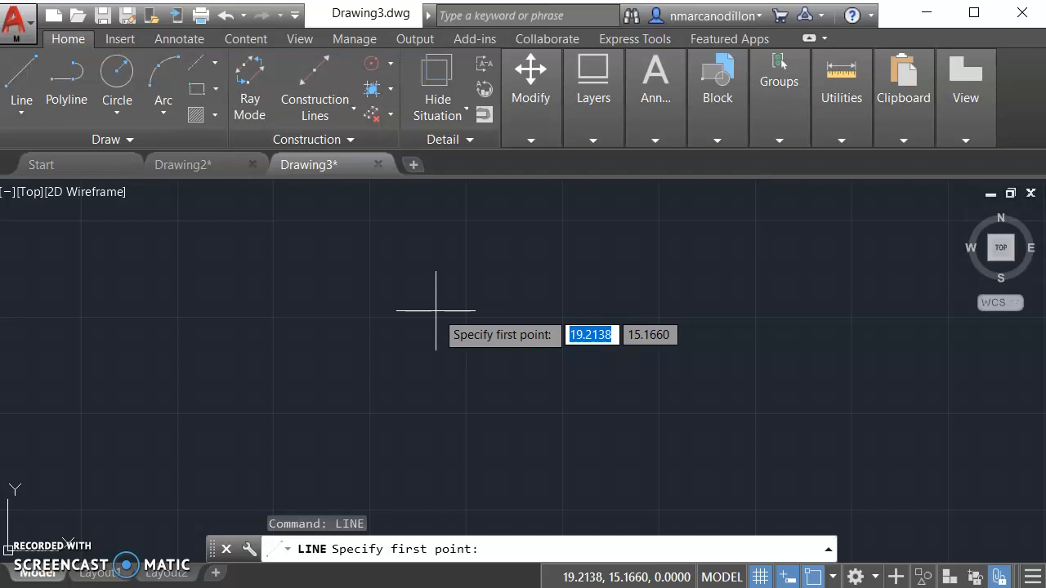
# Switch dynamic input off and back on while the Line command is running.
pyautogui.click(786, 575)
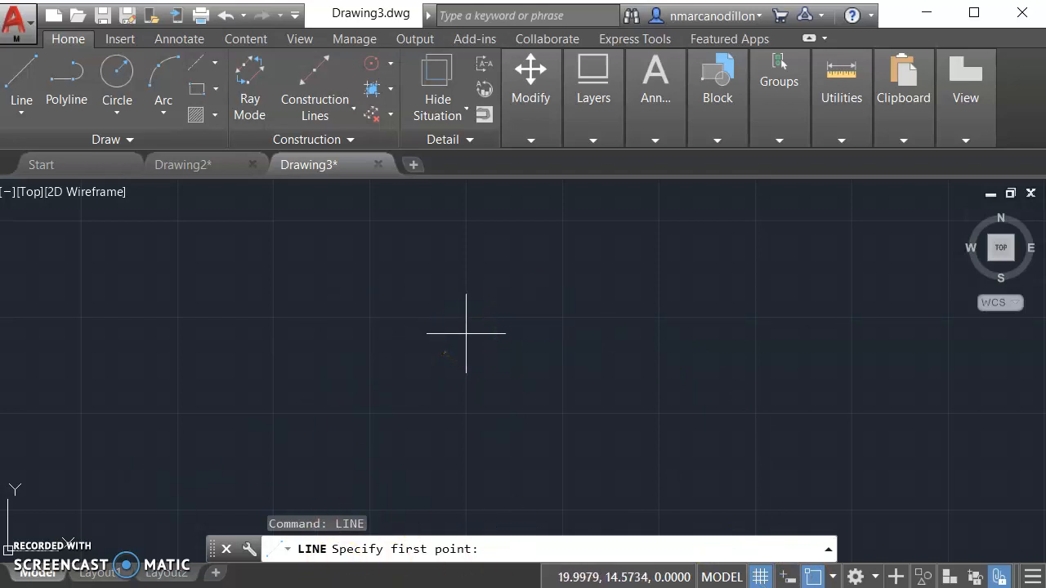
pyautogui.click(1032, 576)
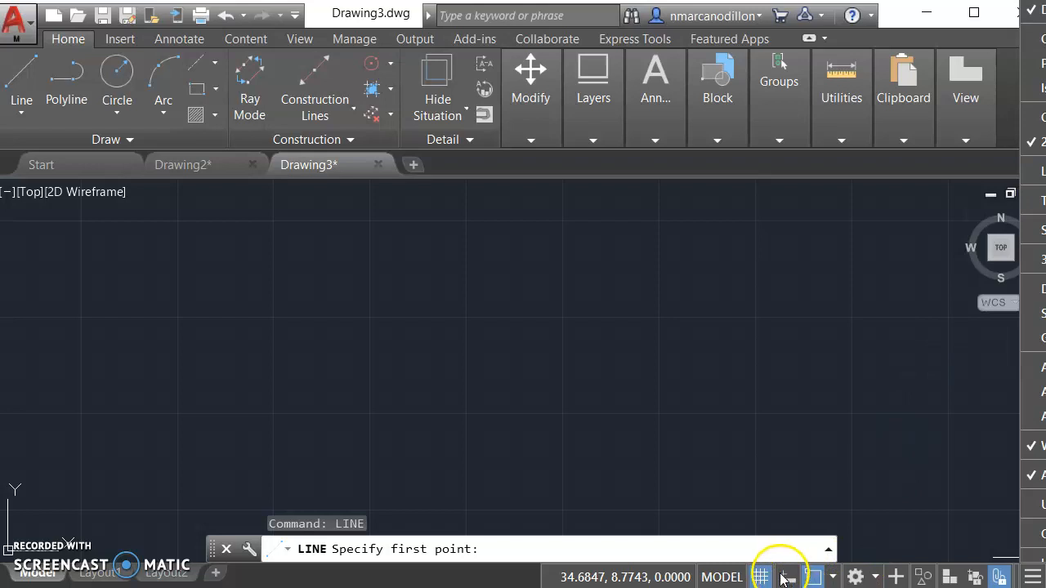
pyautogui.click(863, 487)
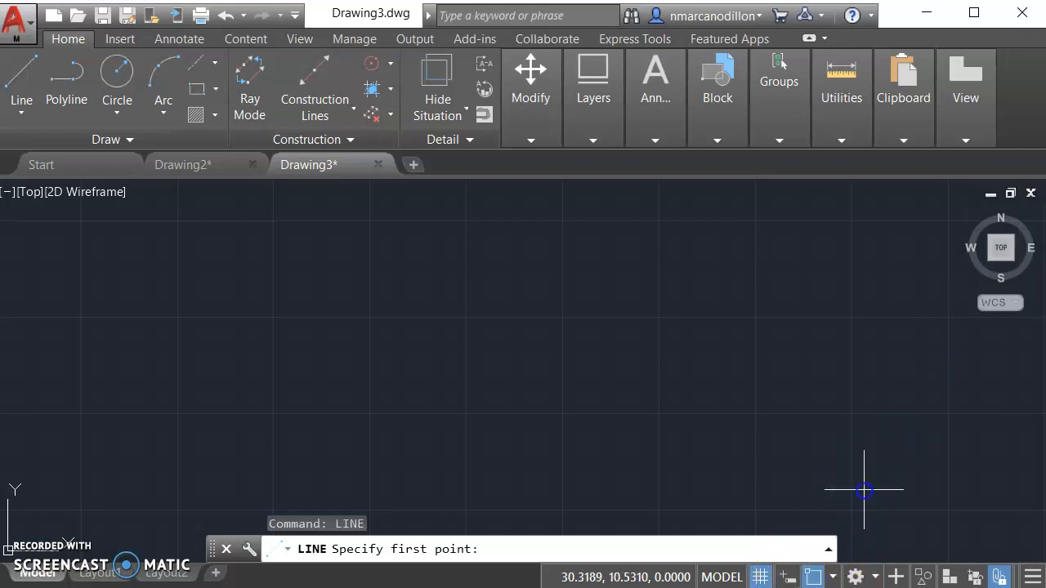
pyautogui.click(788, 580)
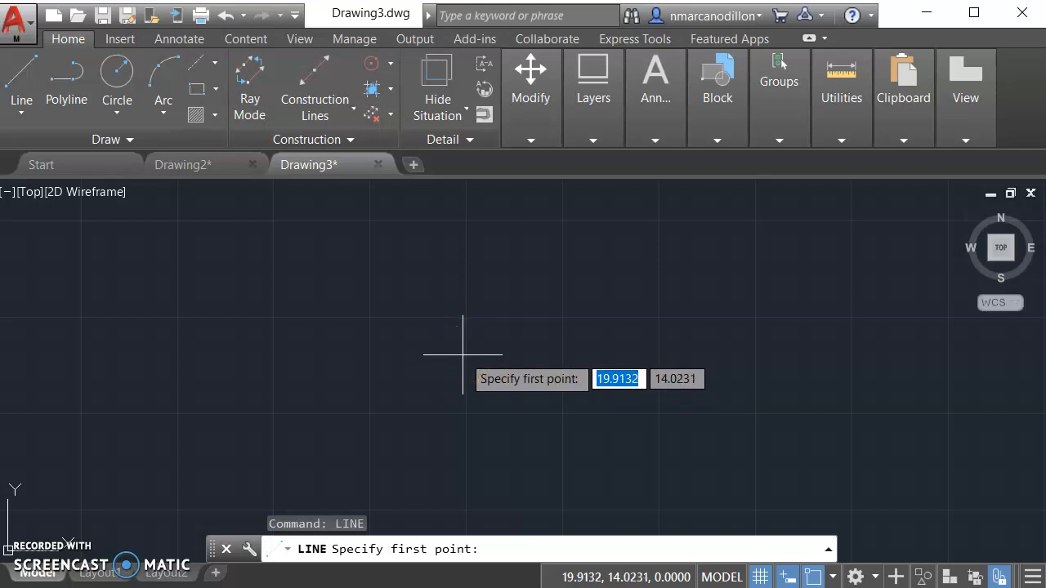
# Draw a horizontal line from the origin 0,0 with a length of 1 and an angle of 0°.
pyautogui.write('1')
pyautogui.press('BackSpace')
pyautogui.write('0')
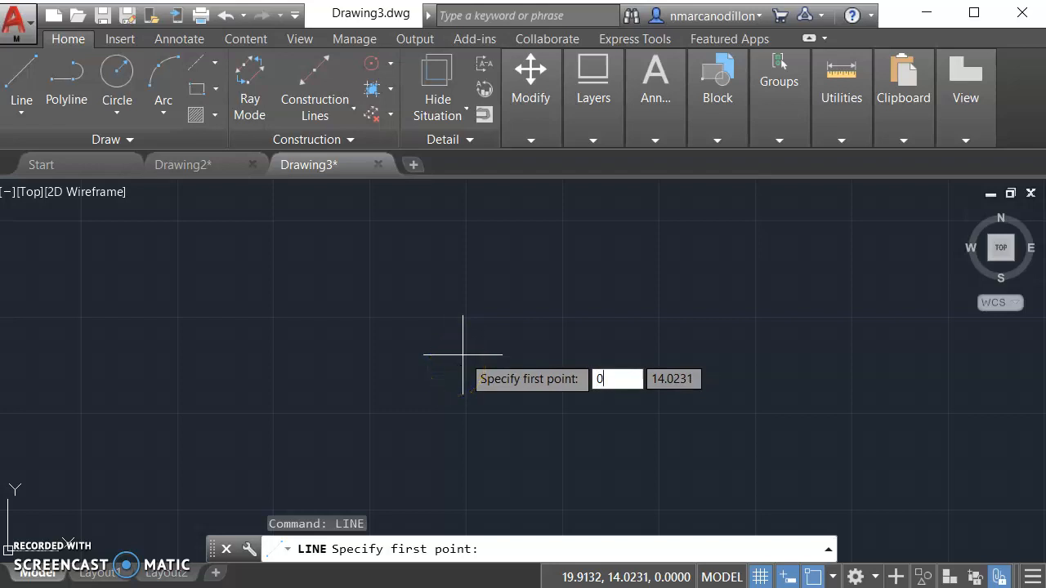
pyautogui.press('Tab')
pyautogui.press('BackSpace')
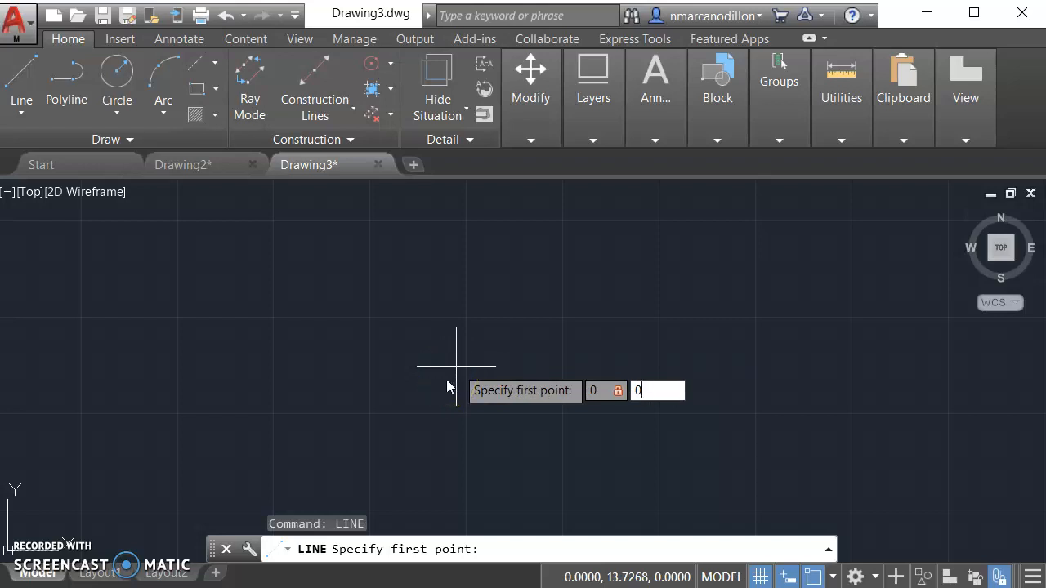
pyautogui.press('Return')
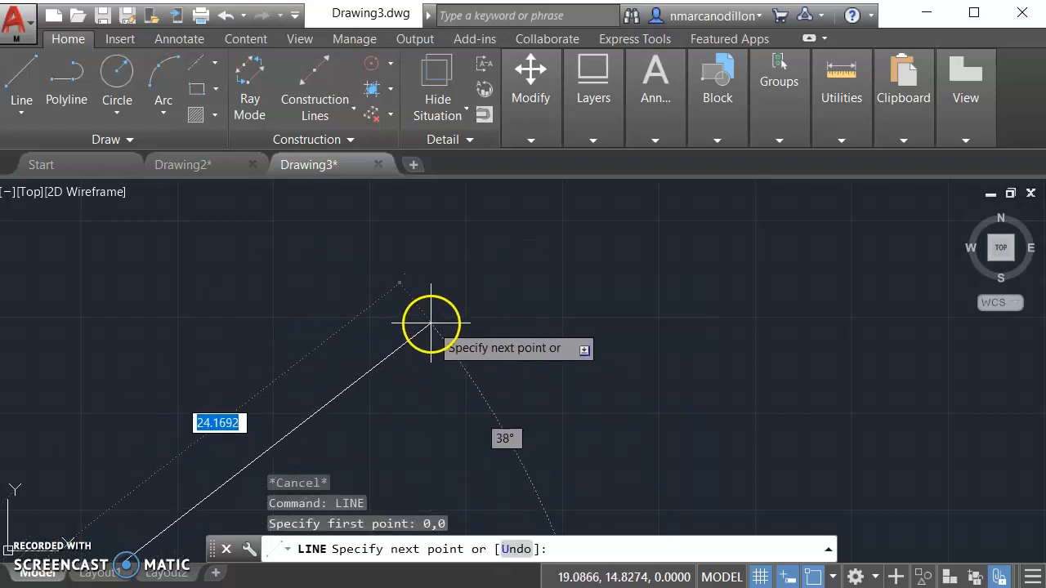
pyautogui.click(1005, 254)
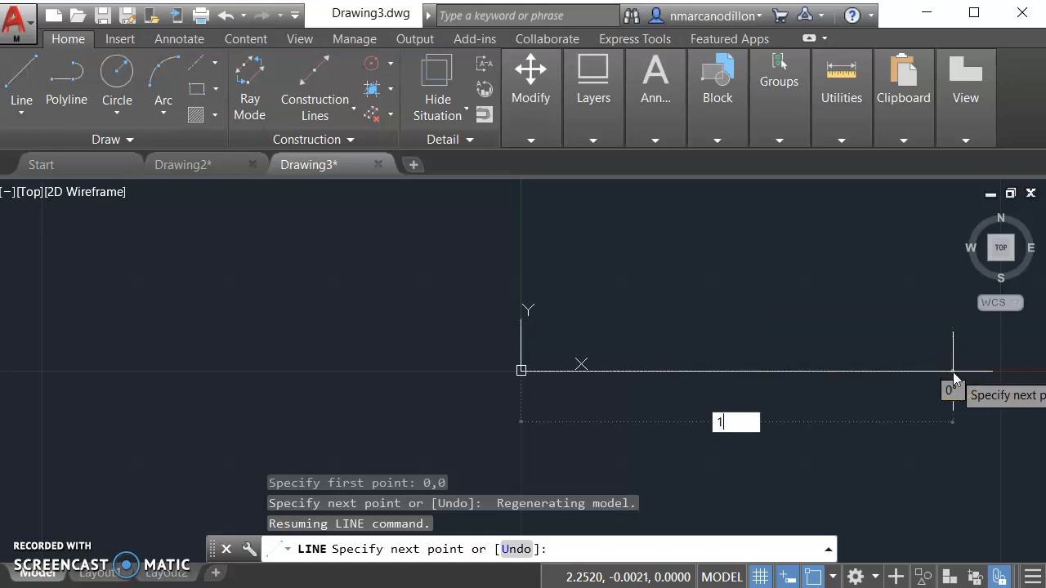
pyautogui.press('Tab')
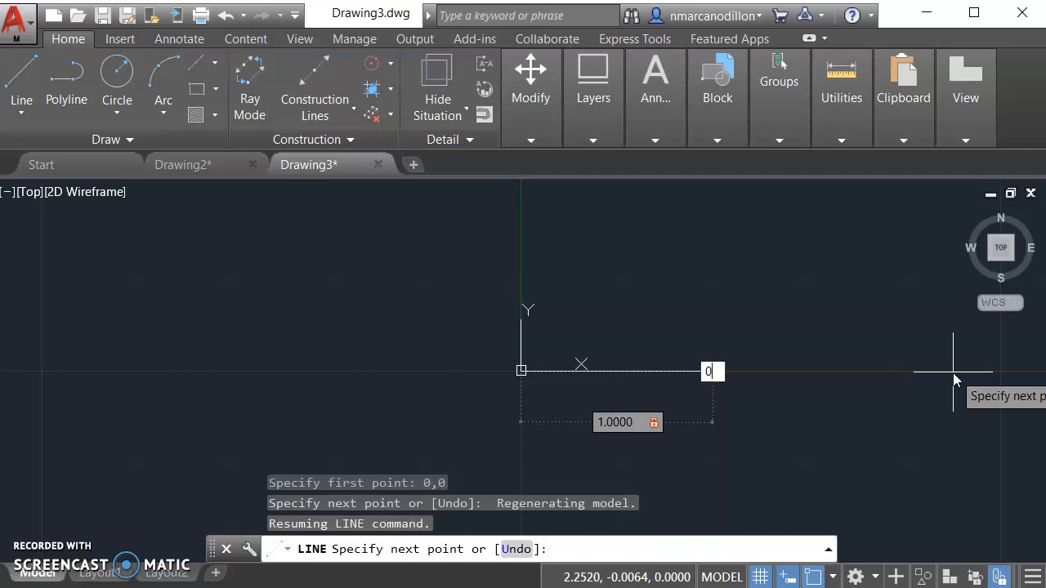
pyautogui.press('Return')
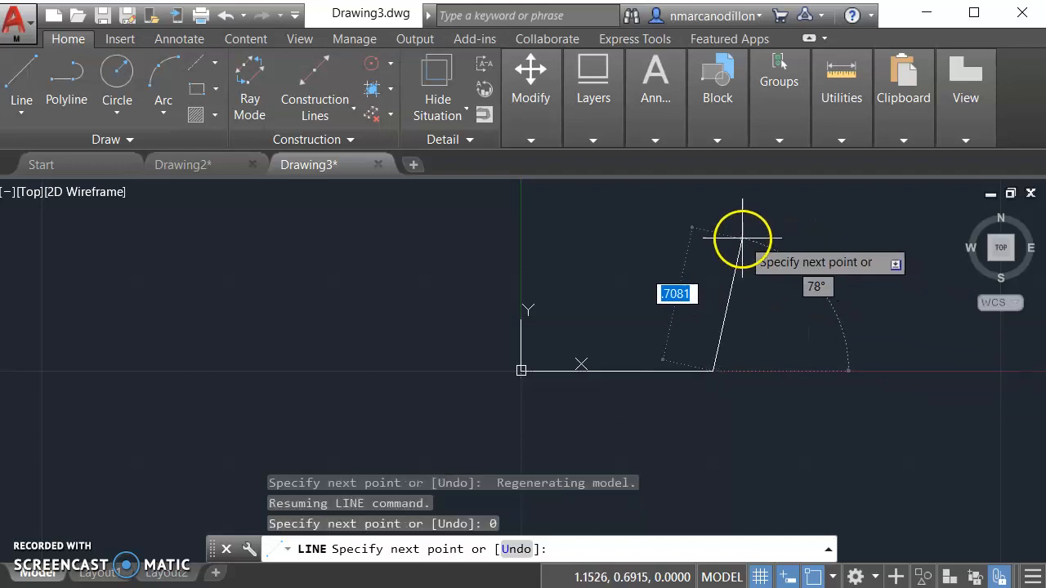
# Complete the square with segments of length 1 at 90° and 180° and a closing segment back to the origin.
pyautogui.moveTo(740, 237)
pyautogui.mouseDown(button='middle')
pyautogui.moveTo(708, 294)
pyautogui.moveTo(619, 335)
pyautogui.moveTo(670, 293)
pyautogui.moveTo(651, 340)
pyautogui.moveTo(587, 313)
pyautogui.moveTo(619, 333)
pyautogui.moveTo(658, 332)
pyautogui.mouseUp(button='middle')
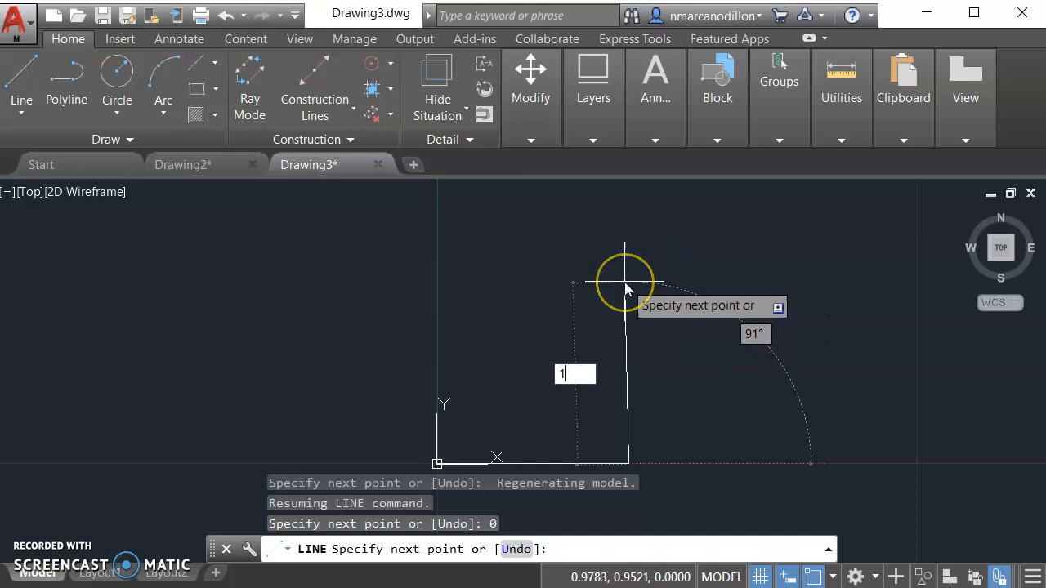
pyautogui.press('Tab')
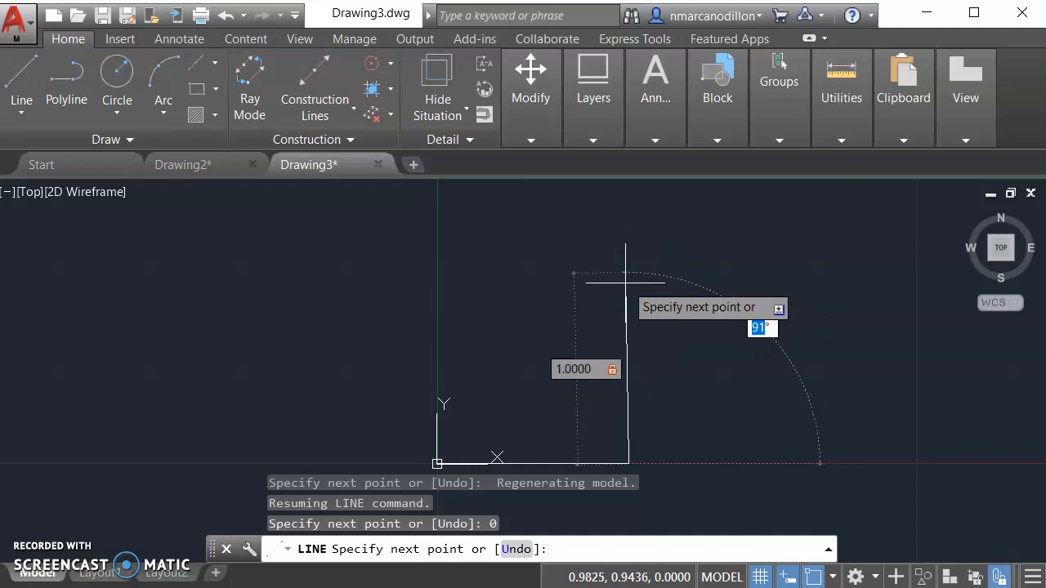
pyautogui.write('90')
pyautogui.press('Return')
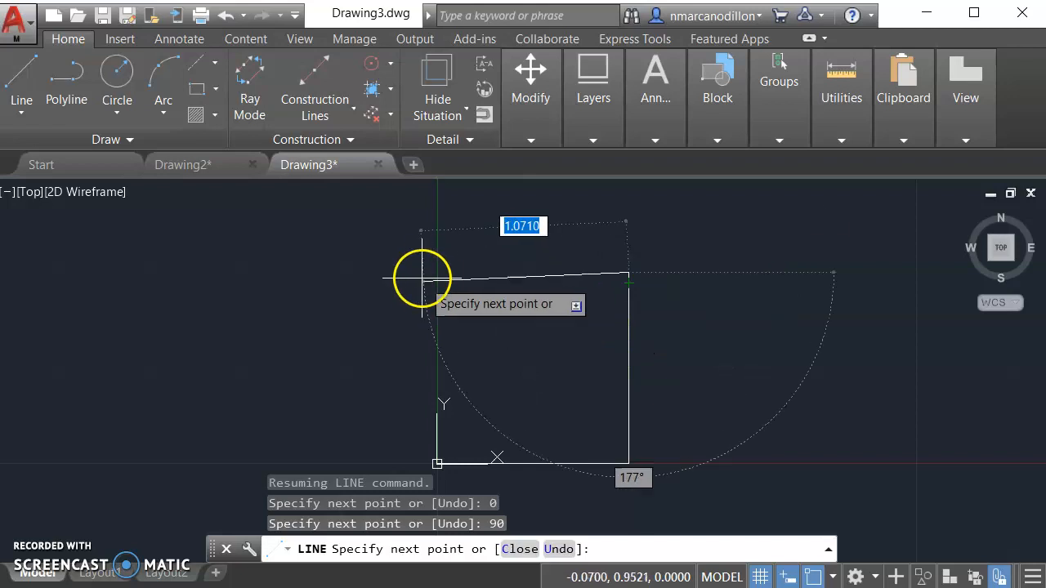
pyautogui.press('Tab')
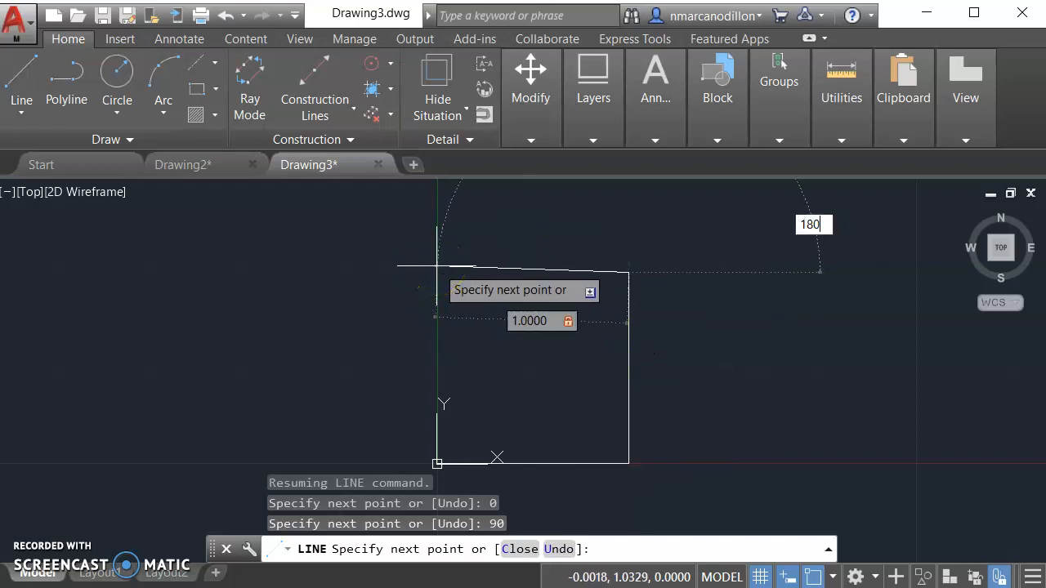
pyautogui.write('180')
pyautogui.press('Return')
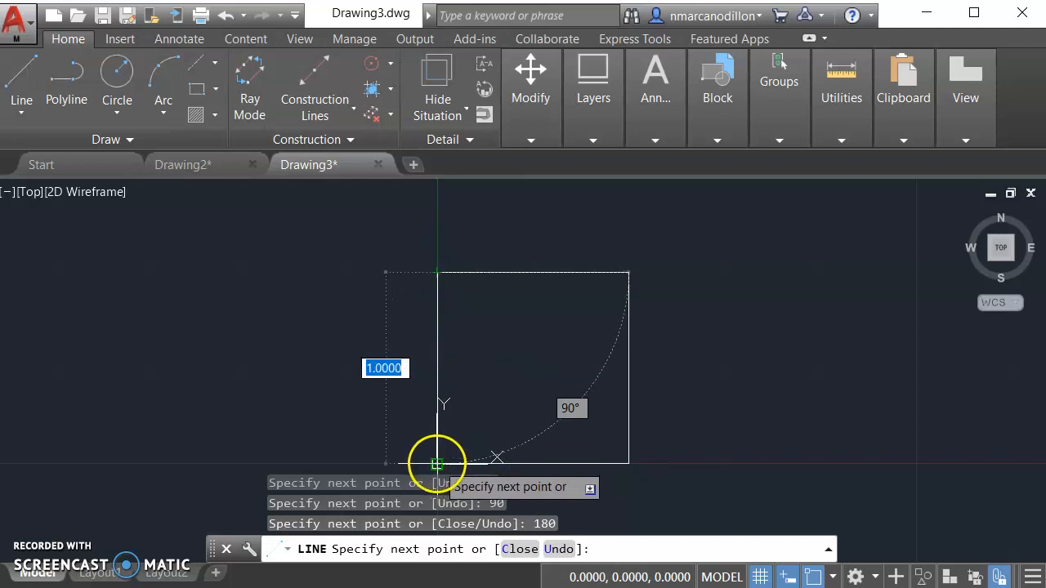
pyautogui.press('Escape')
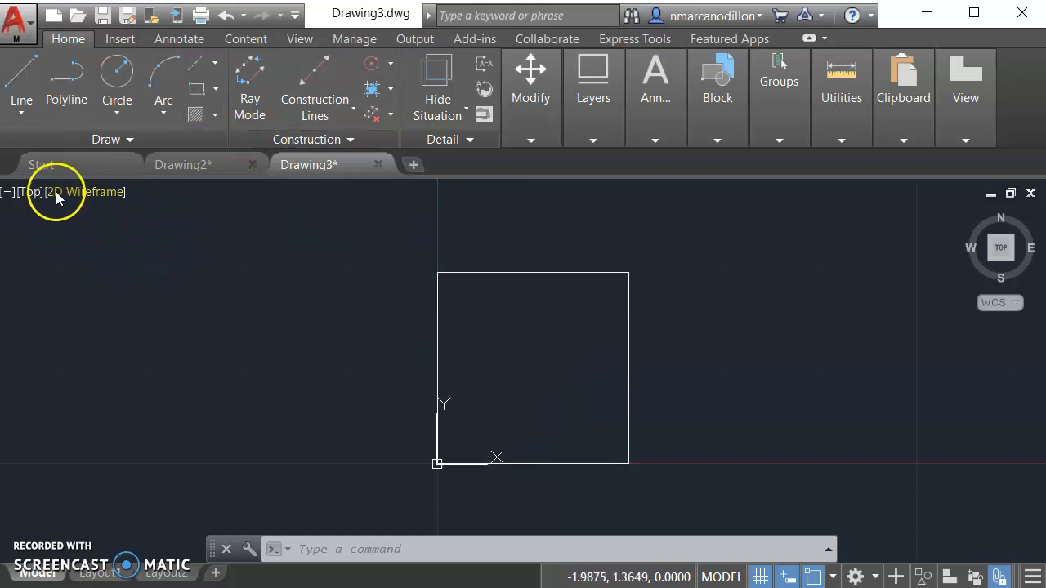
# Start a new line and review the object snap modes in the Drafting Settings, accepting them as they are.
pyautogui.click(35, 76)
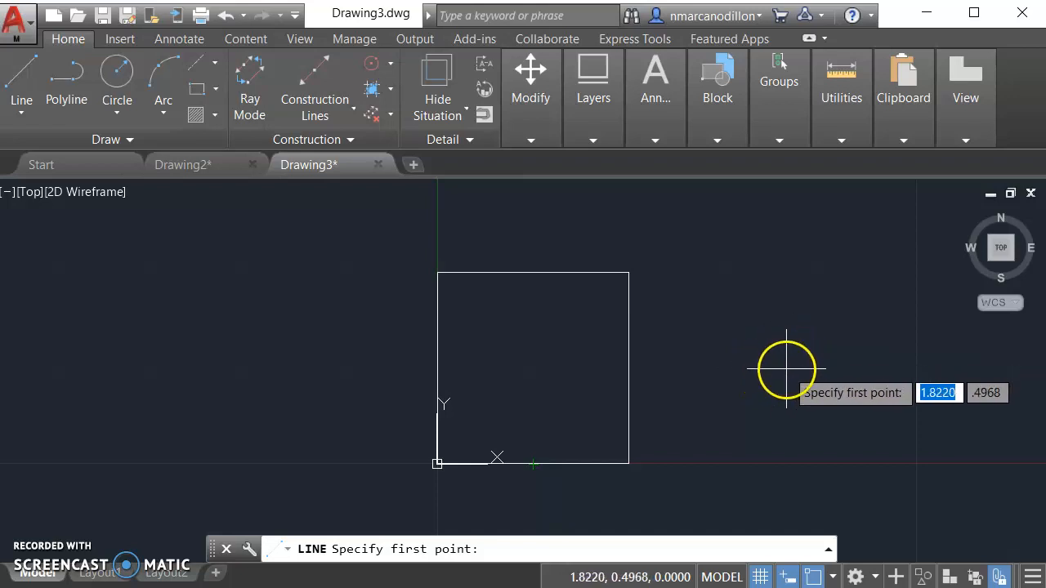
pyautogui.click(1034, 578)
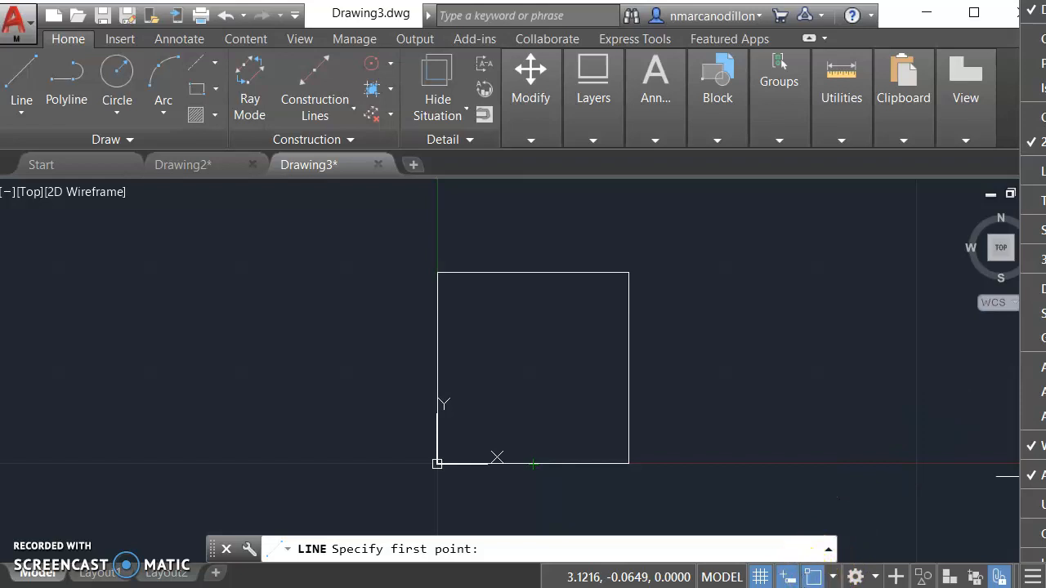
pyautogui.click(833, 578)
pyautogui.click(833, 577)
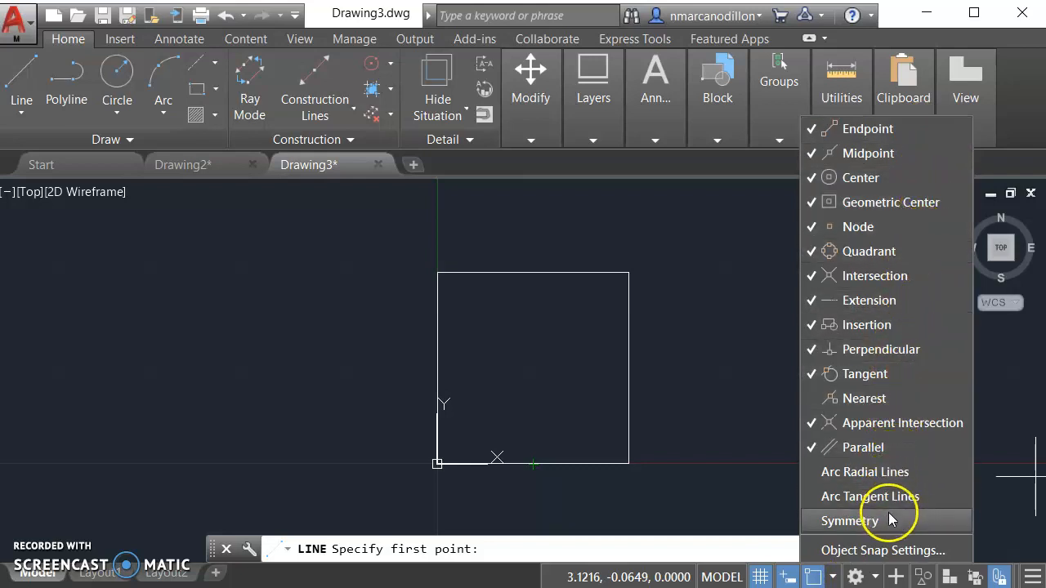
pyautogui.click(941, 552)
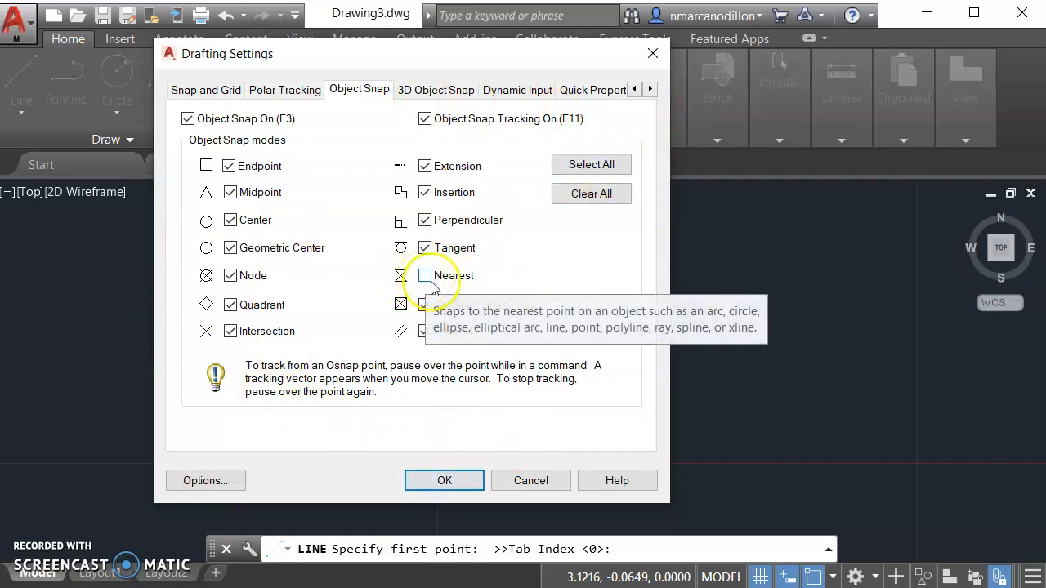
pyautogui.click(445, 482)
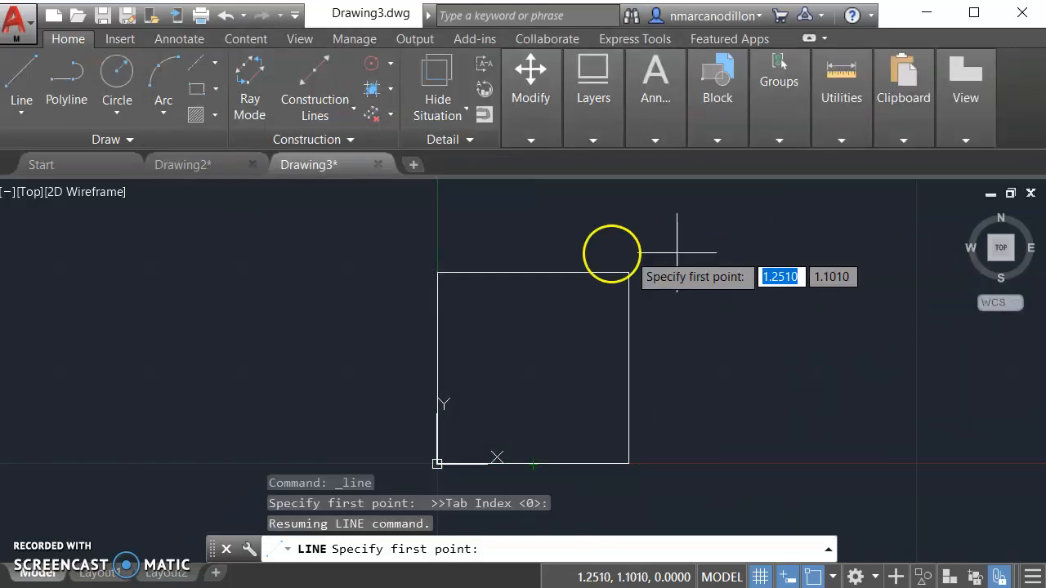
# Draw a vertical line from the midpoint of the square's upper edge to the midpoint of its lower edge.
pyautogui.click(533, 274)
pyautogui.click(528, 463)
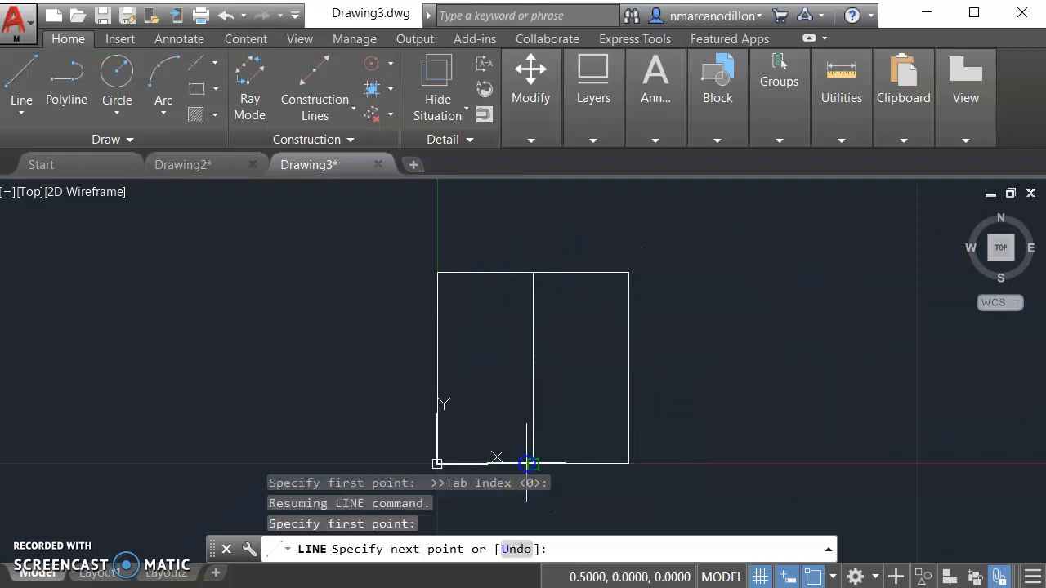
pyautogui.click(529, 463)
pyautogui.press('Escape')
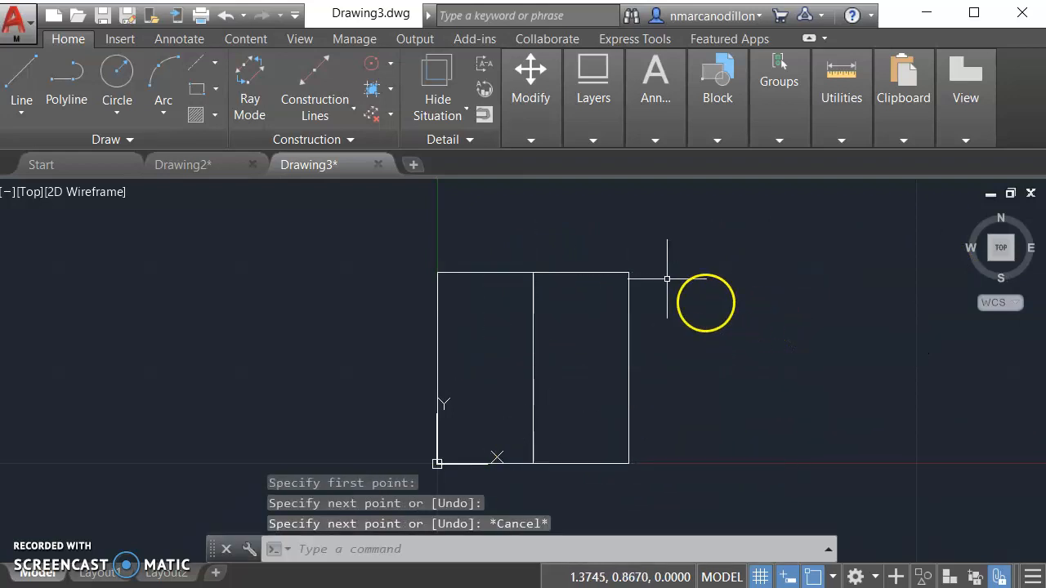
# Draw a circle of radius 0.25 centred on the midpoint of the square's vertical dividing line.
pyautogui.click(117, 102)
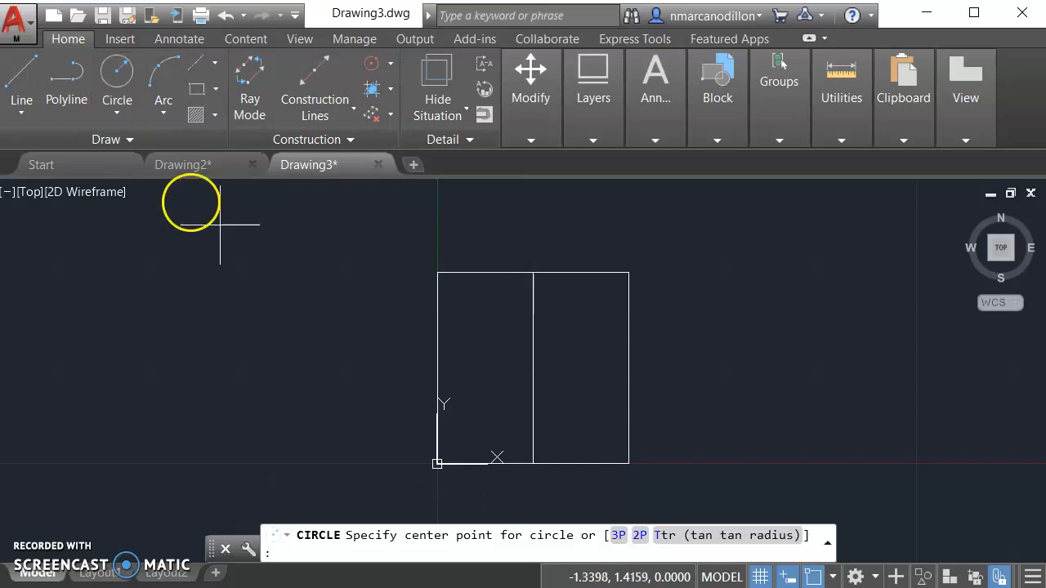
pyautogui.click(532, 369)
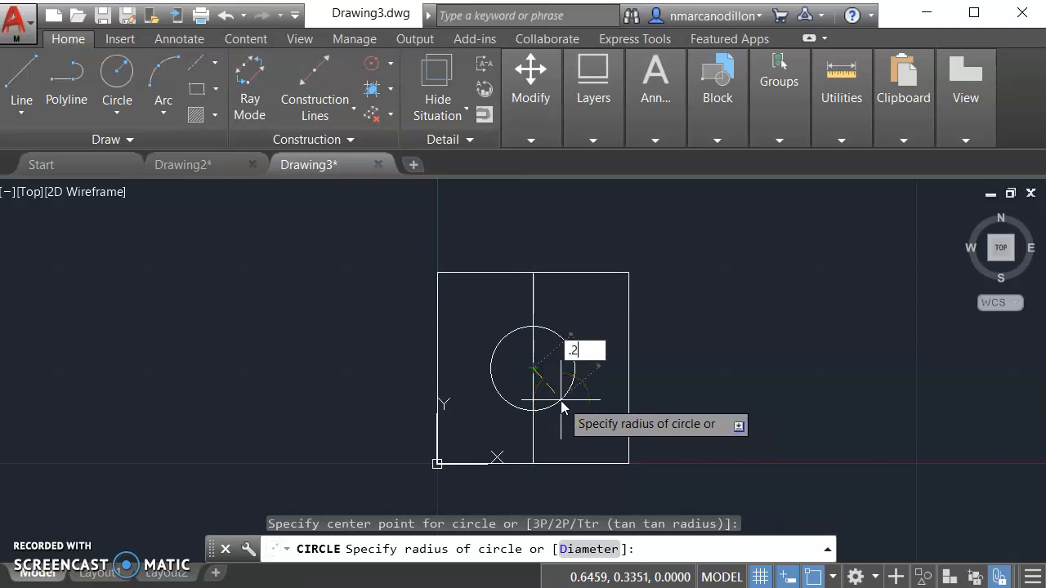
pyautogui.press('Return')
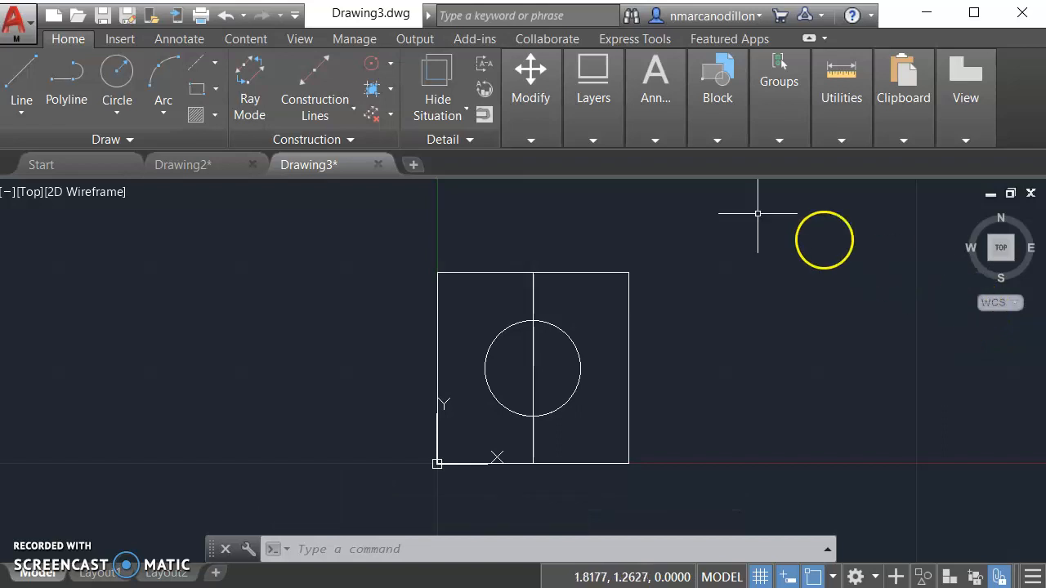
# Try to start a corner-defined rectangle with its first corner at 1.5,0.
pyautogui.click(216, 90)
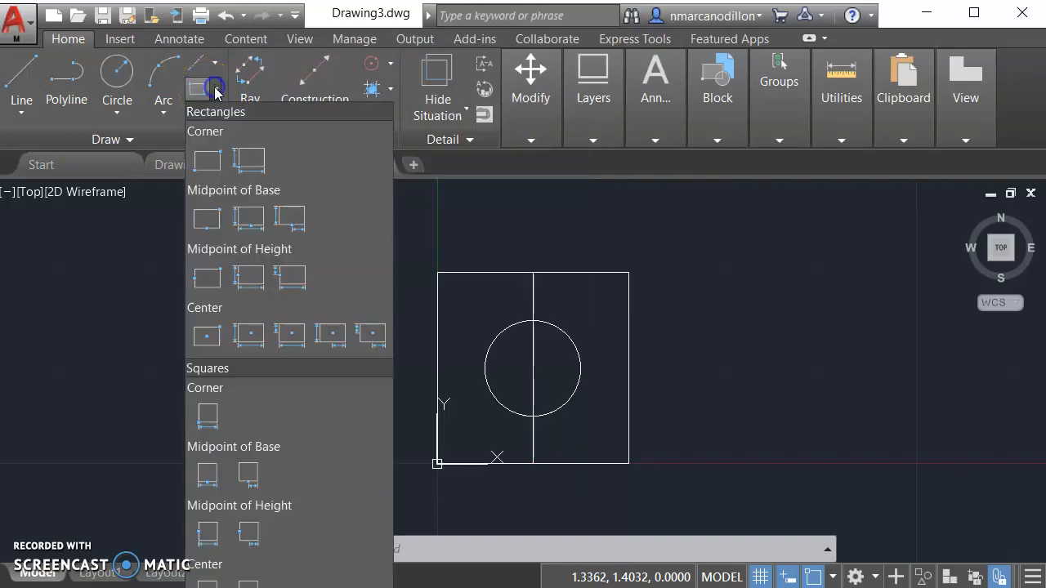
pyautogui.click(208, 160)
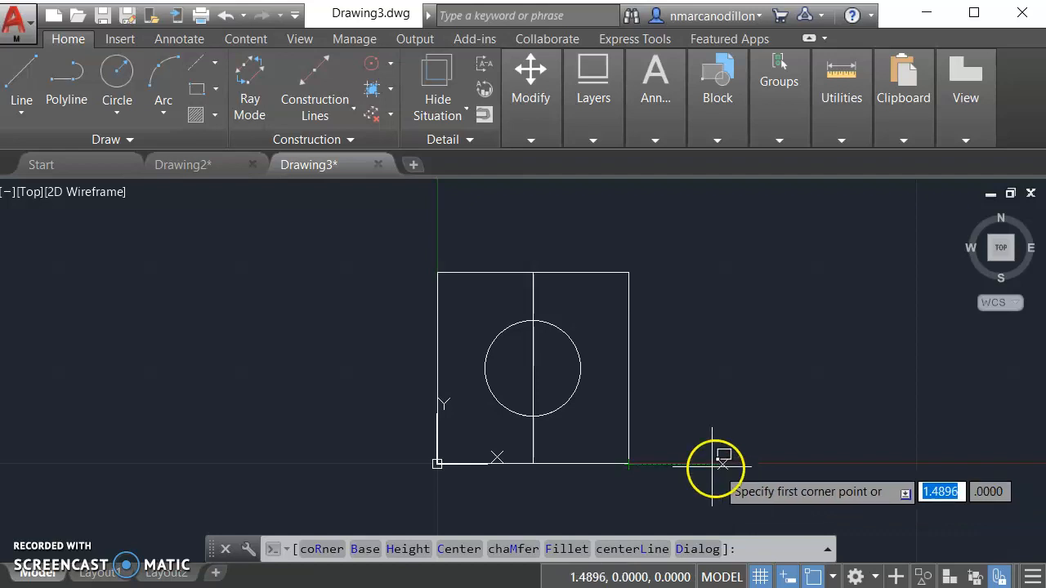
pyautogui.click(628, 464)
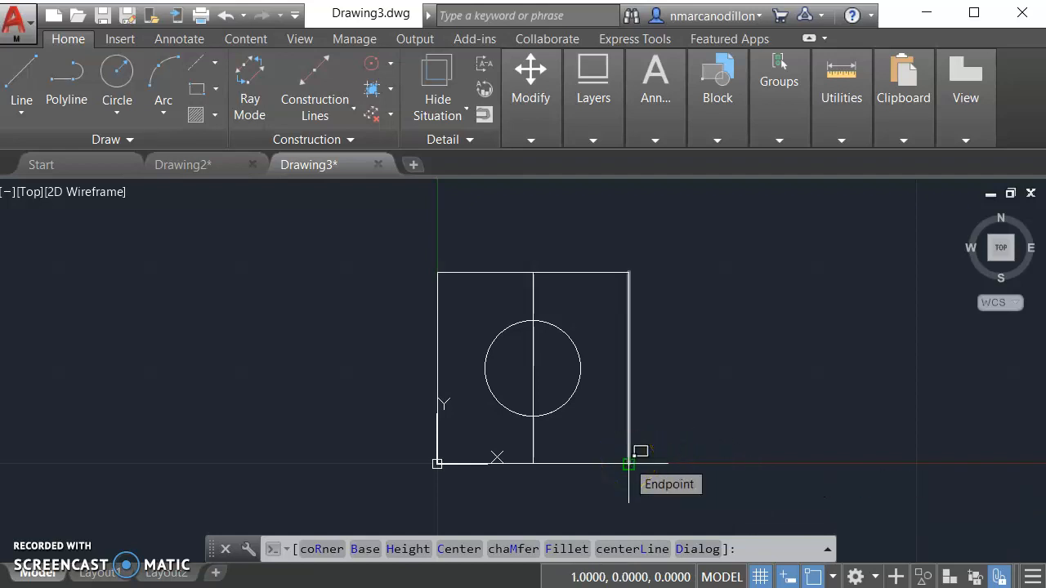
pyautogui.write('1.')
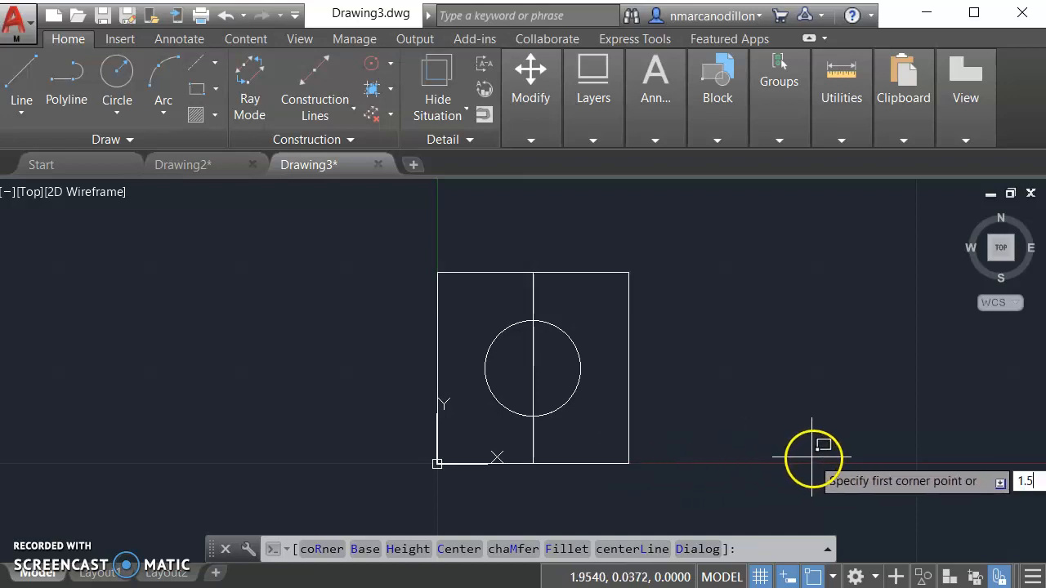
pyautogui.write('5')
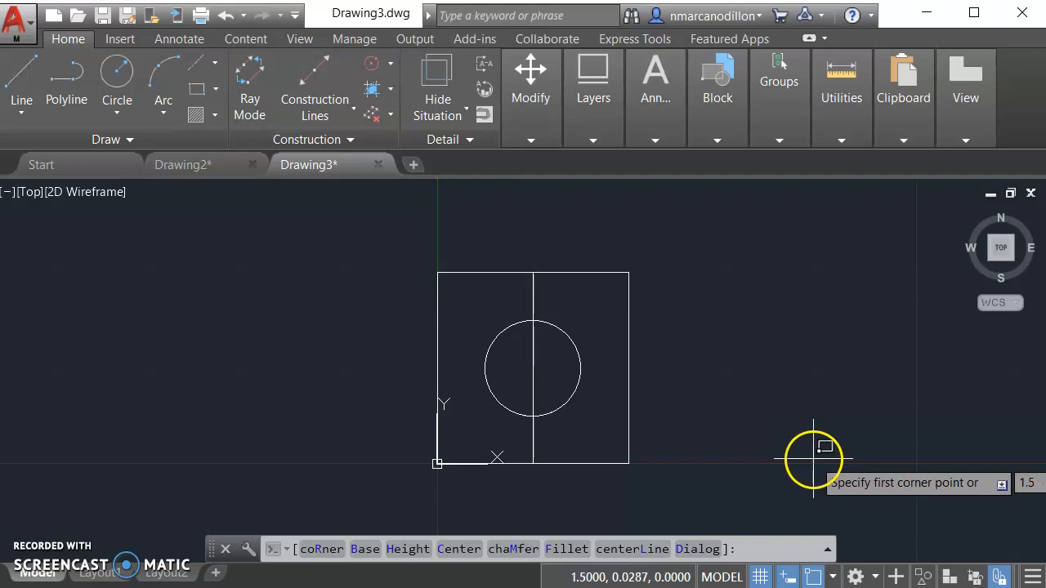
pyautogui.write(',0')
pyautogui.press('Return')
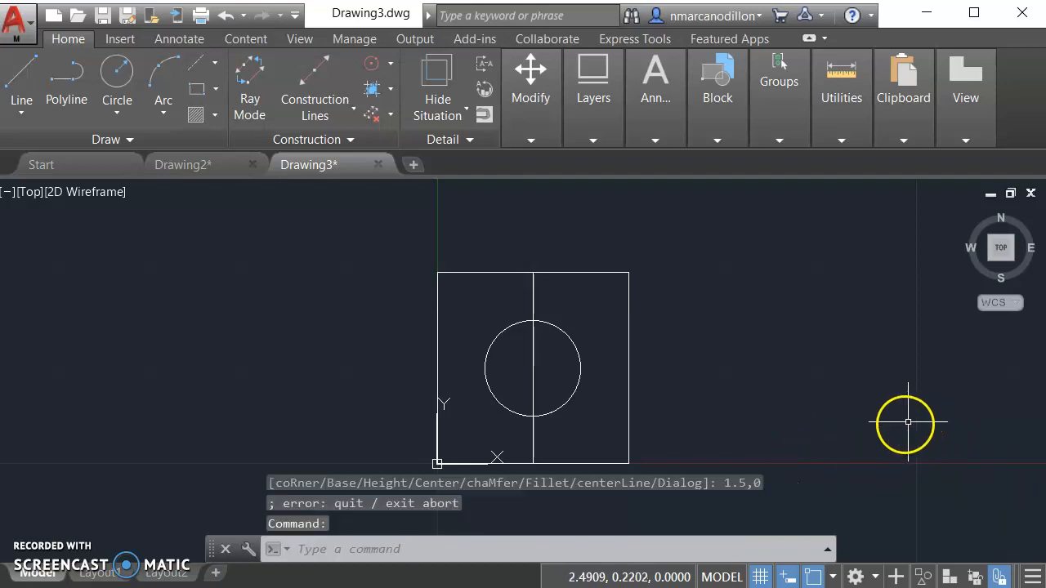
pyautogui.click(23, 75)
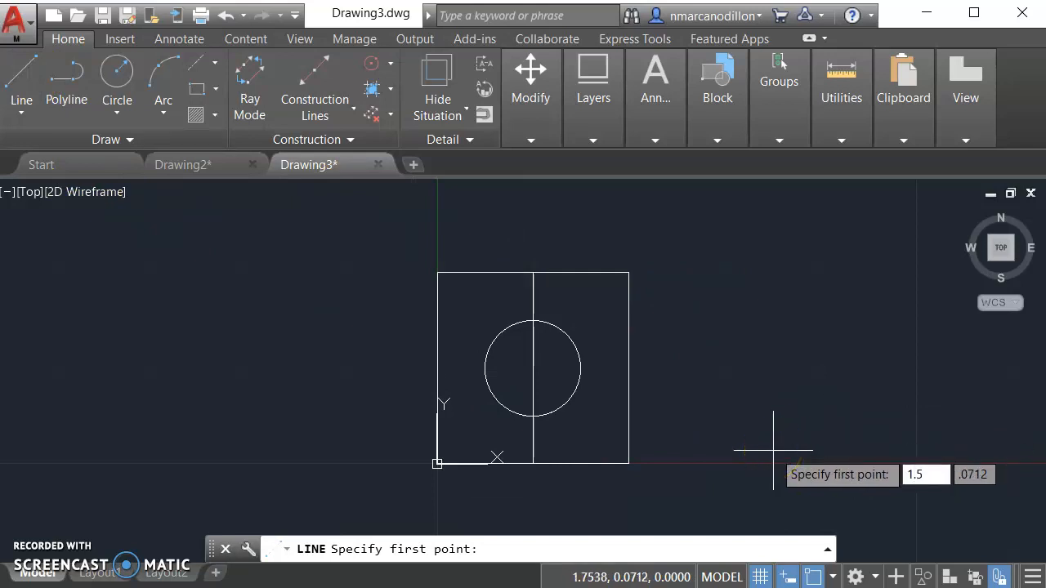
pyautogui.press('Tab')
pyautogui.write('0')
pyautogui.press('Return')
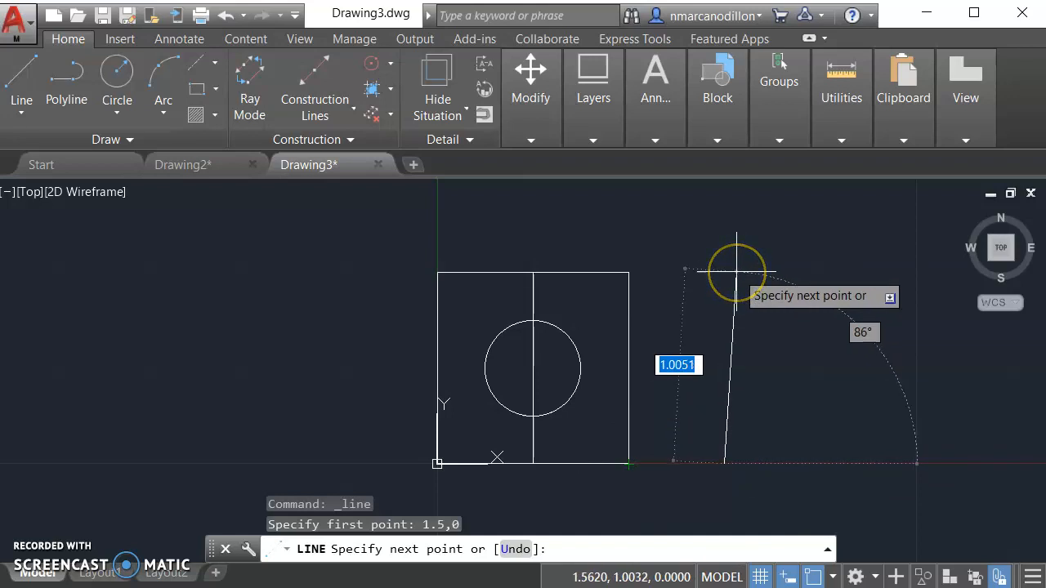
pyautogui.press('Escape')
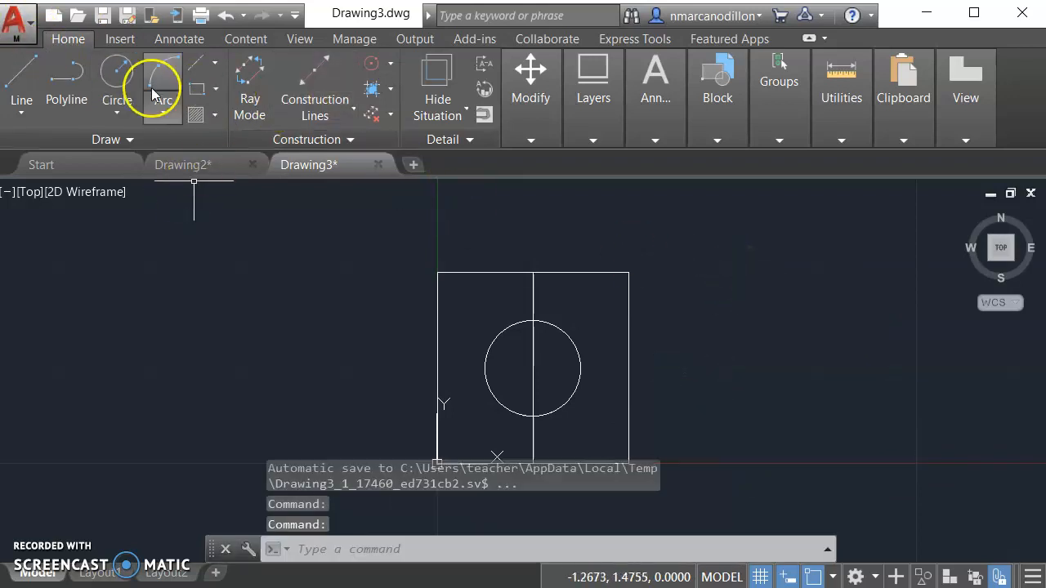
# Draw a second square with the corner Rectangle command, starting at 1.5,0 with a width and height of 1.
pyautogui.click(197, 89)
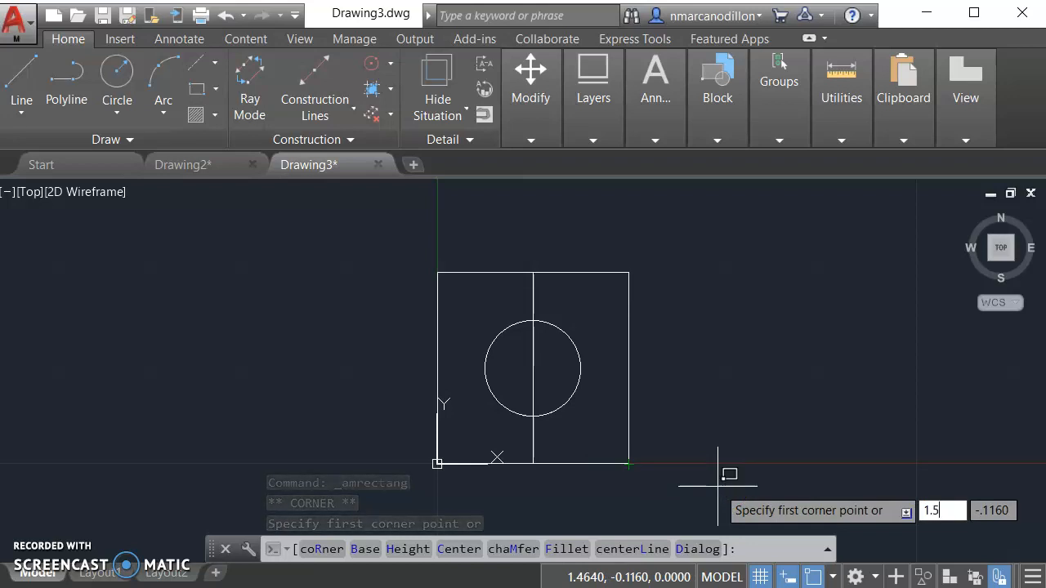
pyautogui.press('Tab')
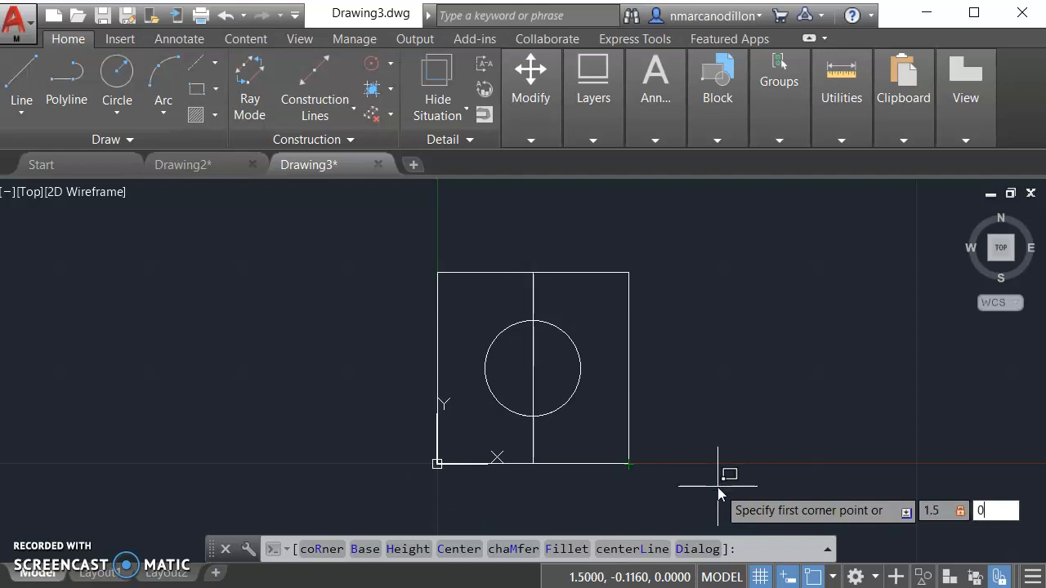
pyautogui.write('0')
pyautogui.press('Return')
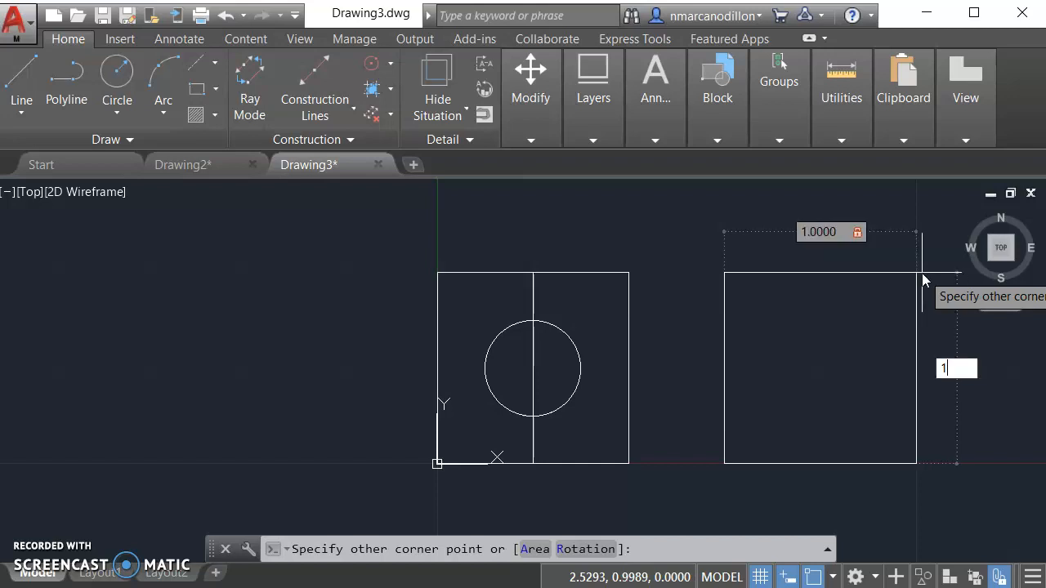
pyautogui.press('Return')
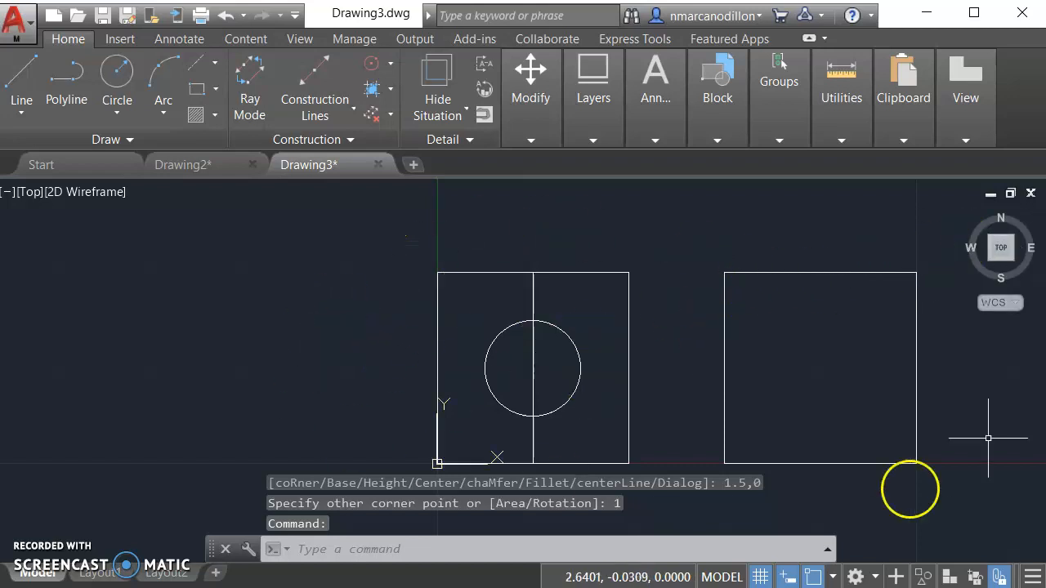
# Draw a circle of radius 0.25 centred on the geometric center of the second square.
pyautogui.click(1000, 245)
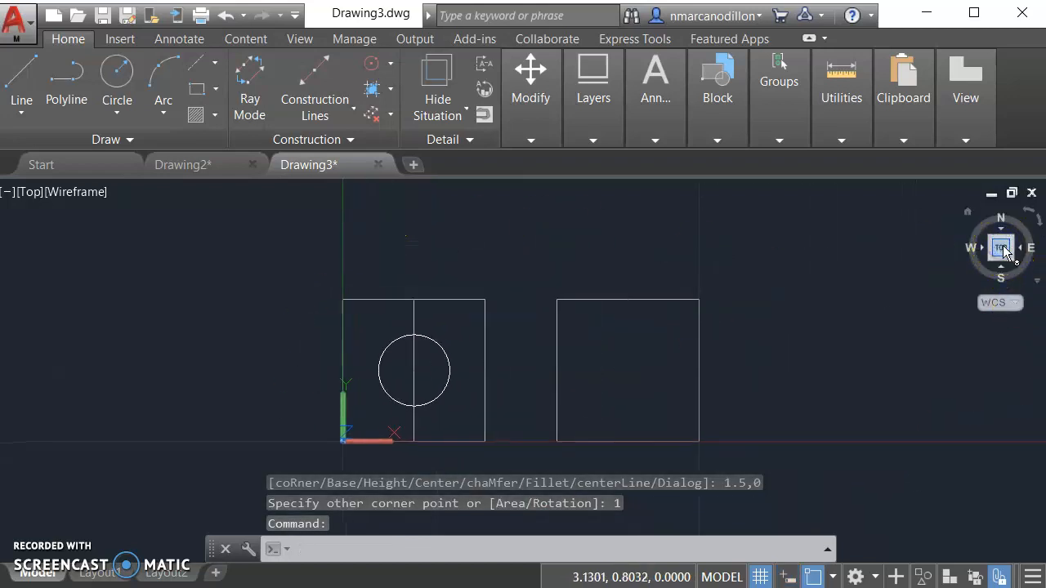
pyautogui.scroll(1, 793, 353)
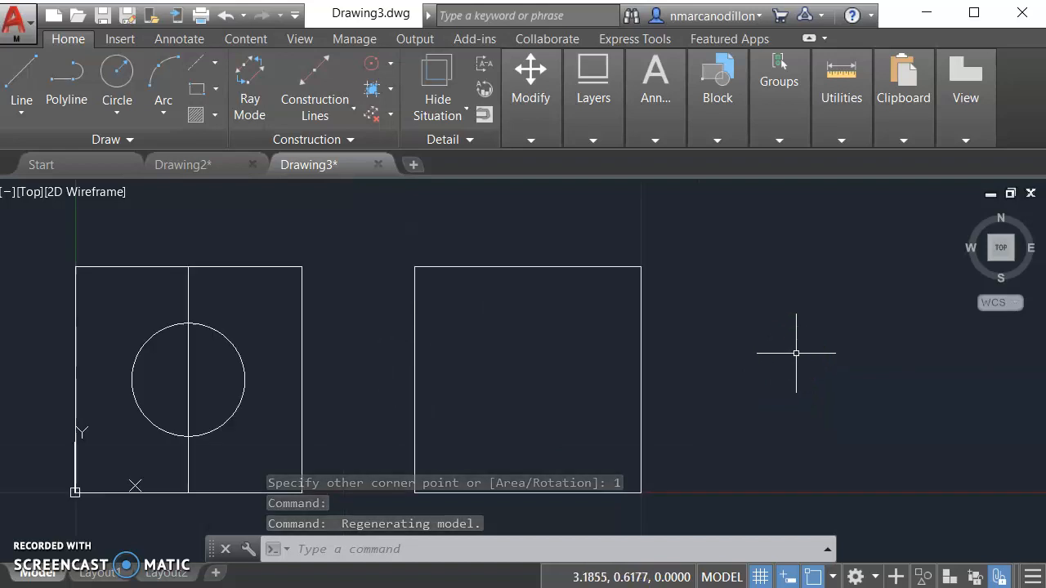
pyautogui.moveTo(779, 357); pyautogui.dragTo(874, 364, button='middle')
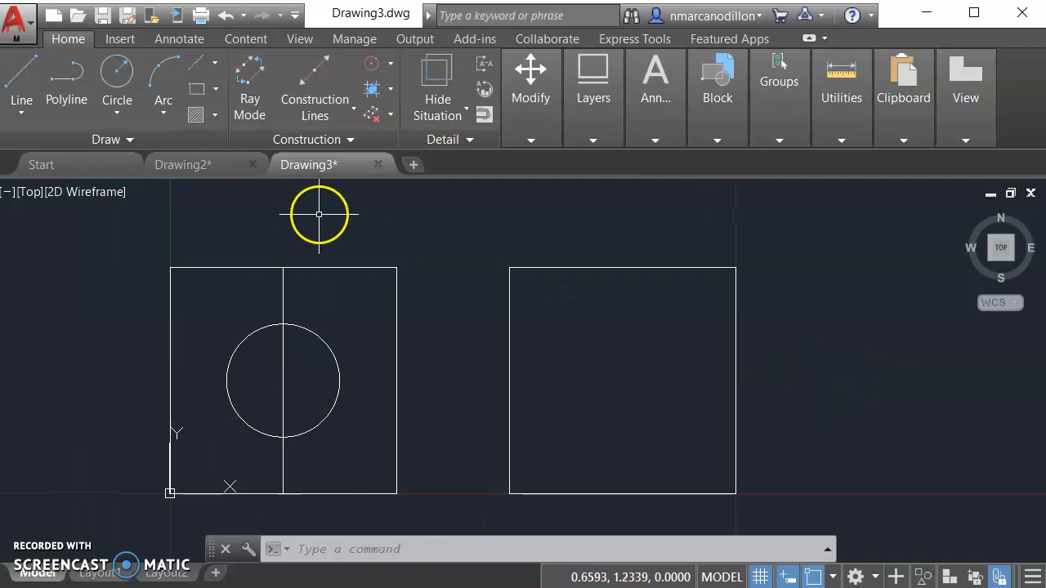
pyautogui.click(114, 79)
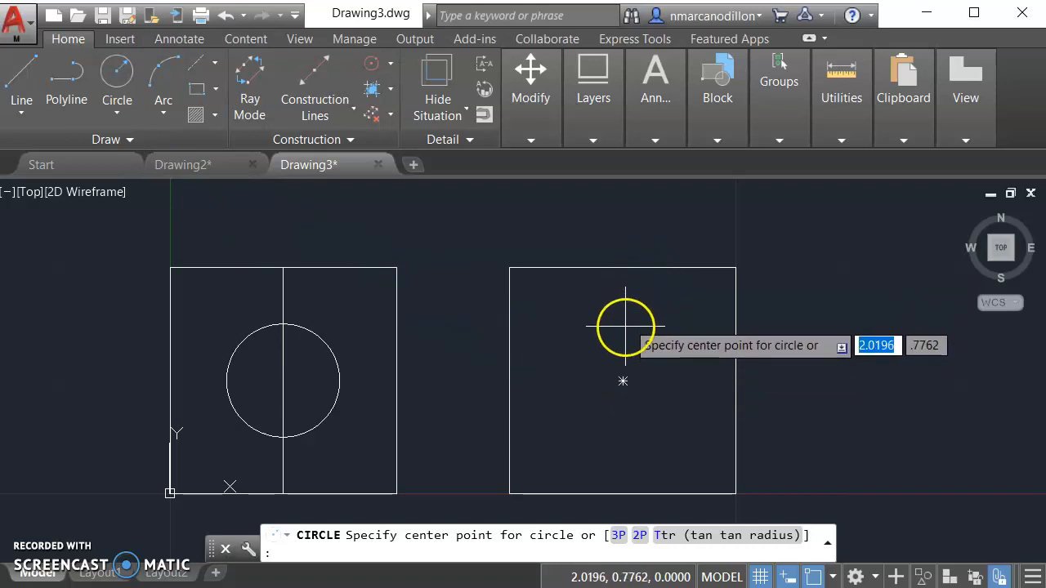
pyautogui.click(623, 380)
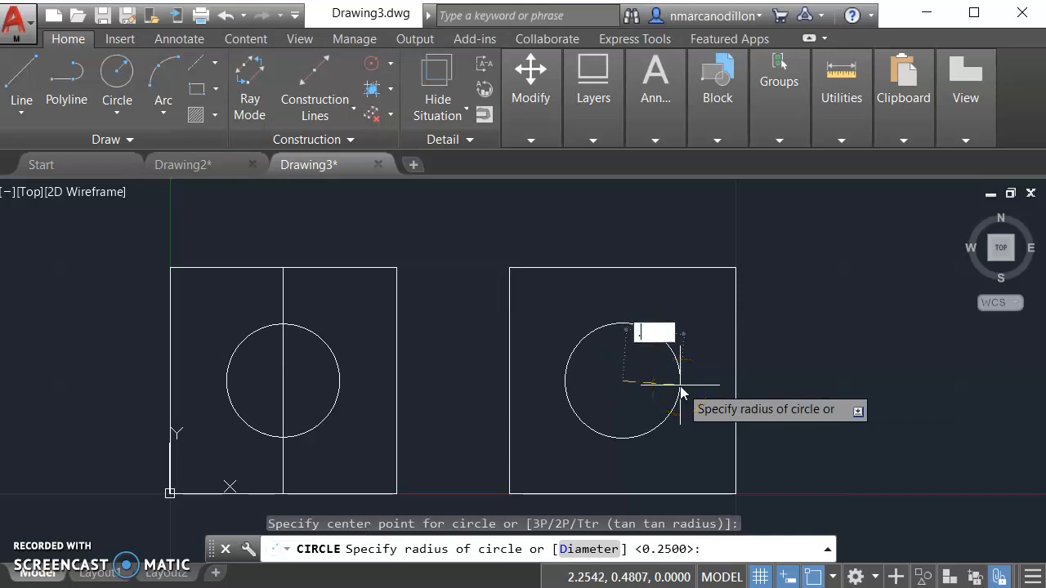
pyautogui.write('.25')
pyautogui.press('Return')
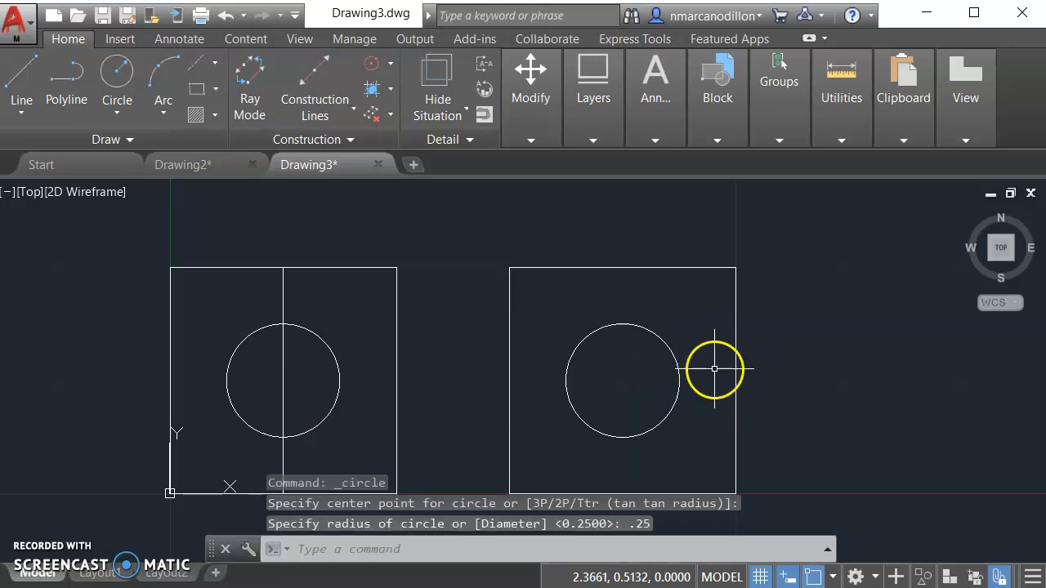
# Draw a vertical line from the midpoint of the second square's upper edge to the top quadrant of its circle.
pyautogui.click(27, 72)
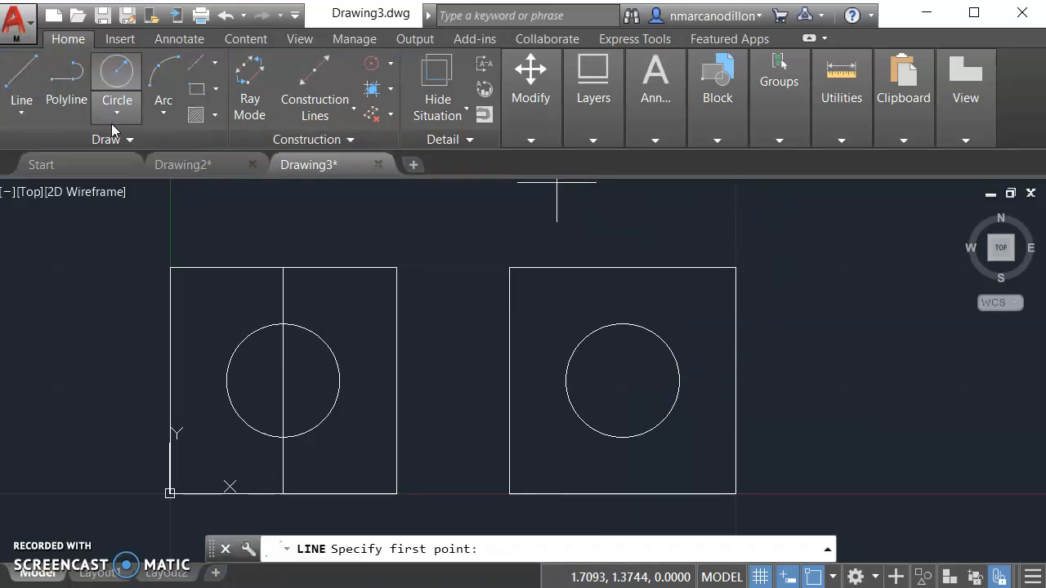
pyautogui.click(621, 268)
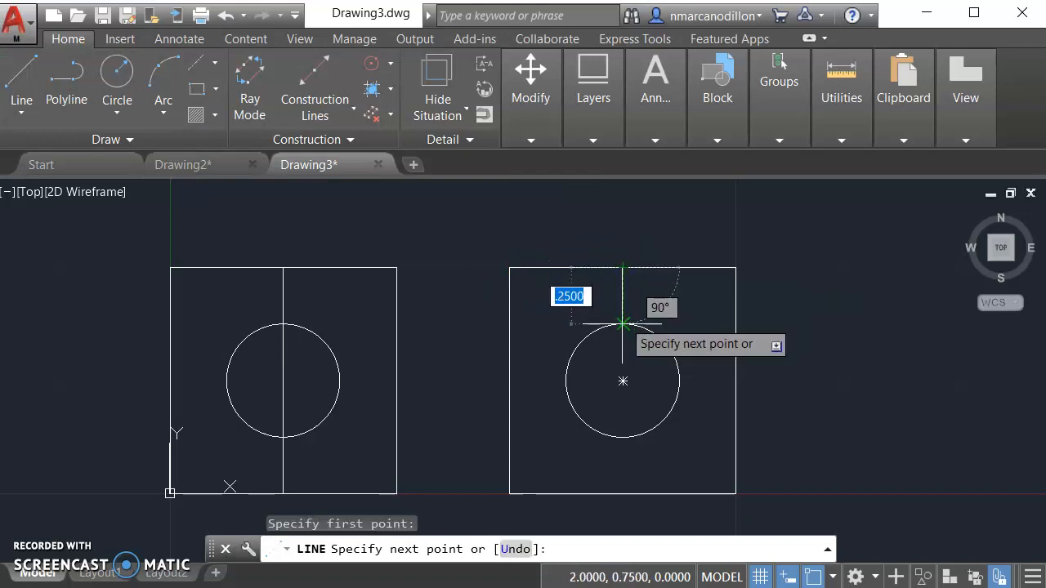
pyautogui.scroll(4, 623, 325)
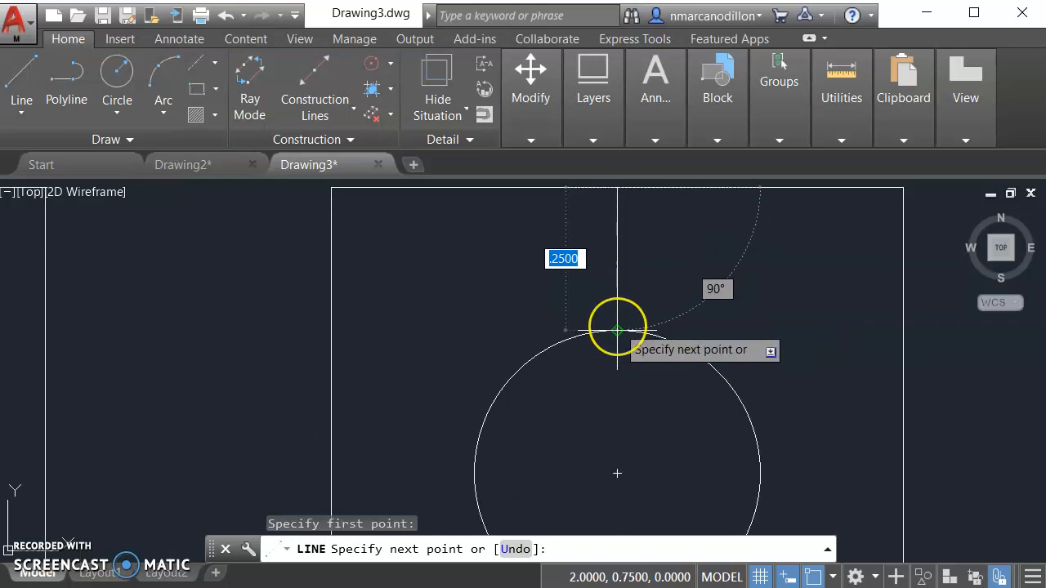
pyautogui.click(616, 331)
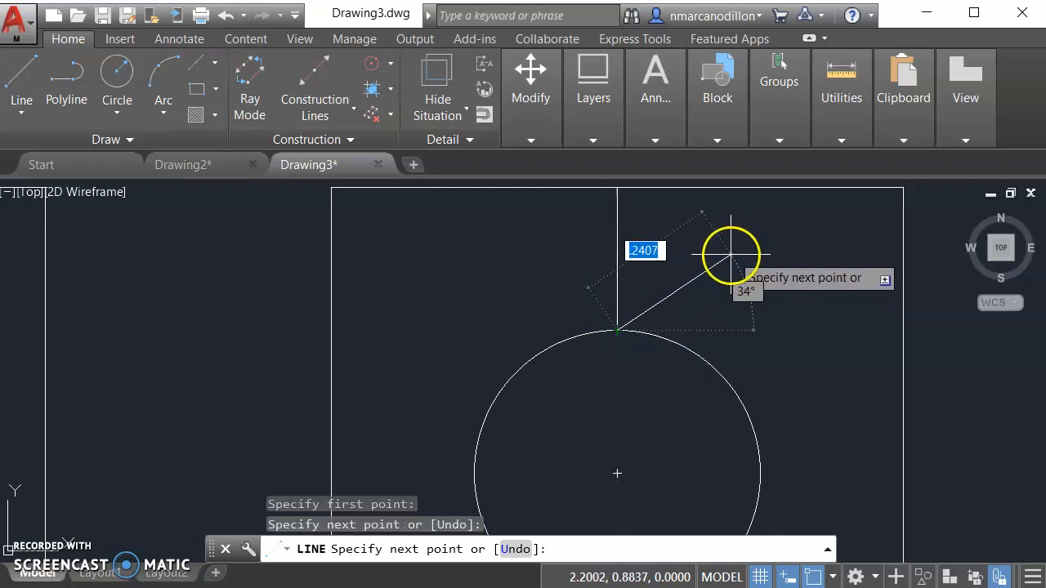
pyautogui.press('Escape')
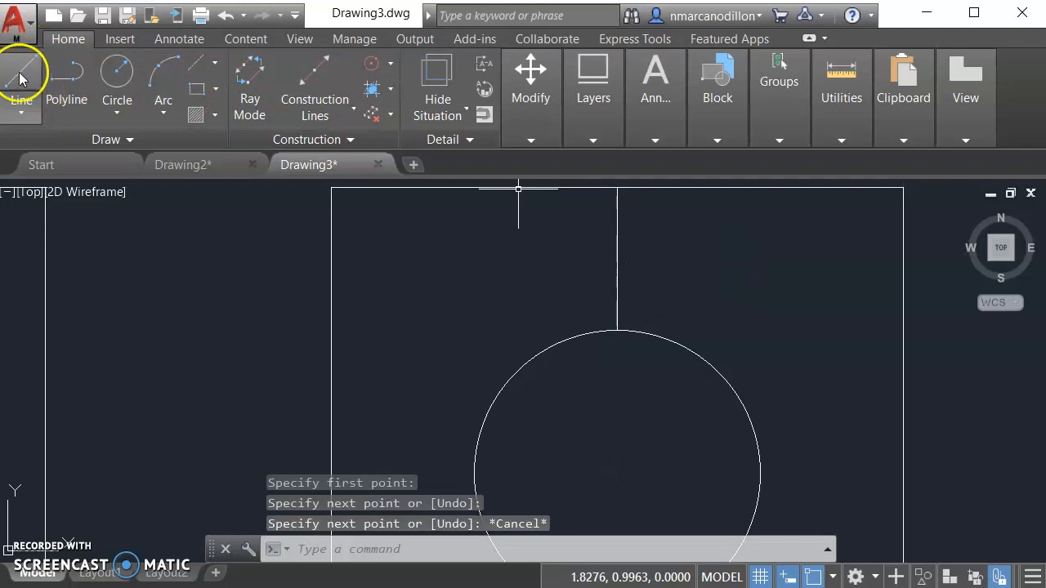
# Draw a horizontal line from the midpoint of the second square's left edge to the left quadrant of its circle.
pyautogui.click(22, 86)
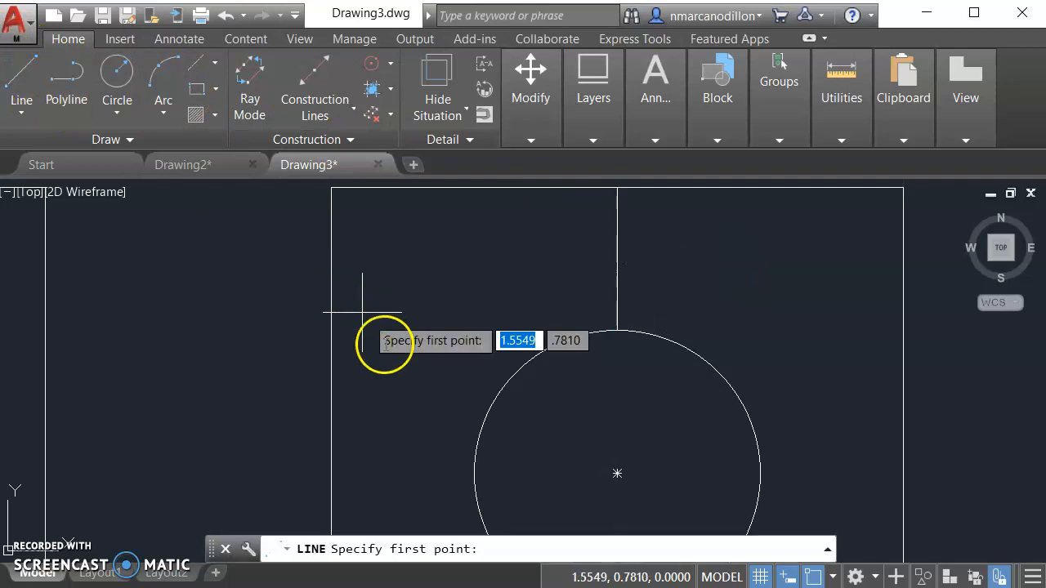
pyautogui.click(330, 473)
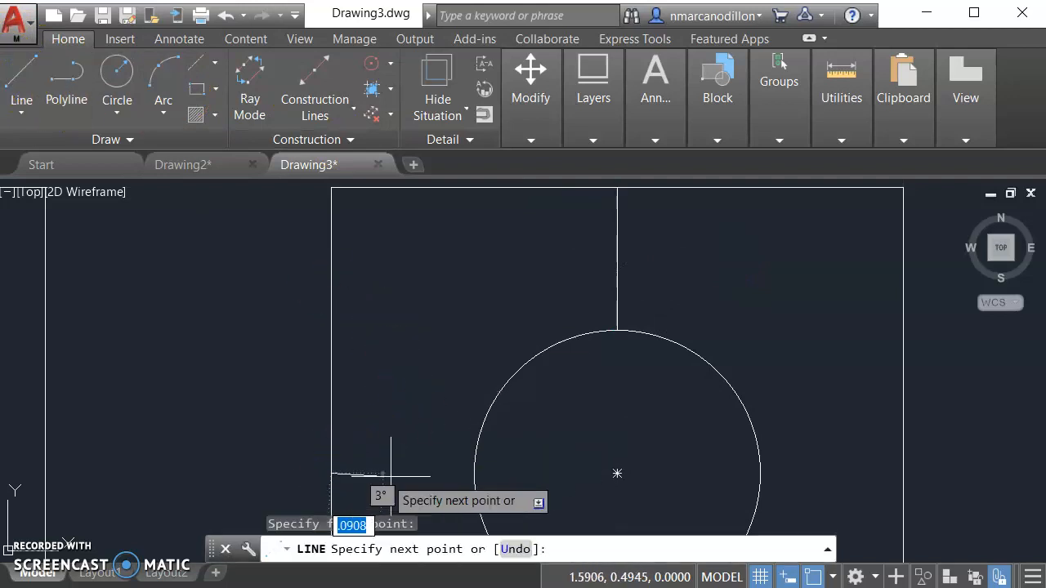
pyautogui.click(475, 473)
pyautogui.press('Escape')
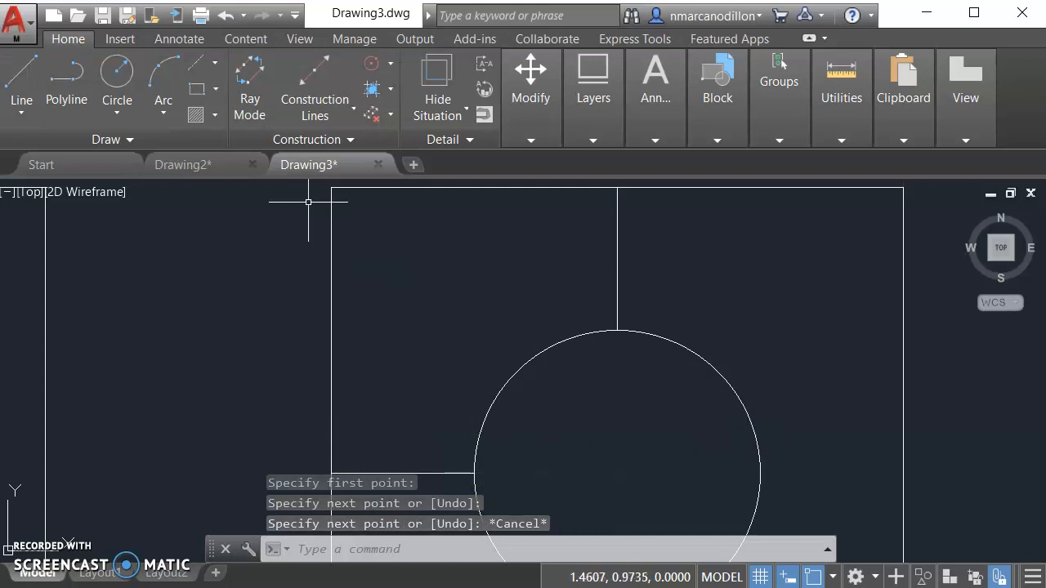
# Extend the second square's vertical and horizontal lines through the circle to the lower and right edges, using the square as boundary.
pyautogui.scroll(-2, 493, 281)
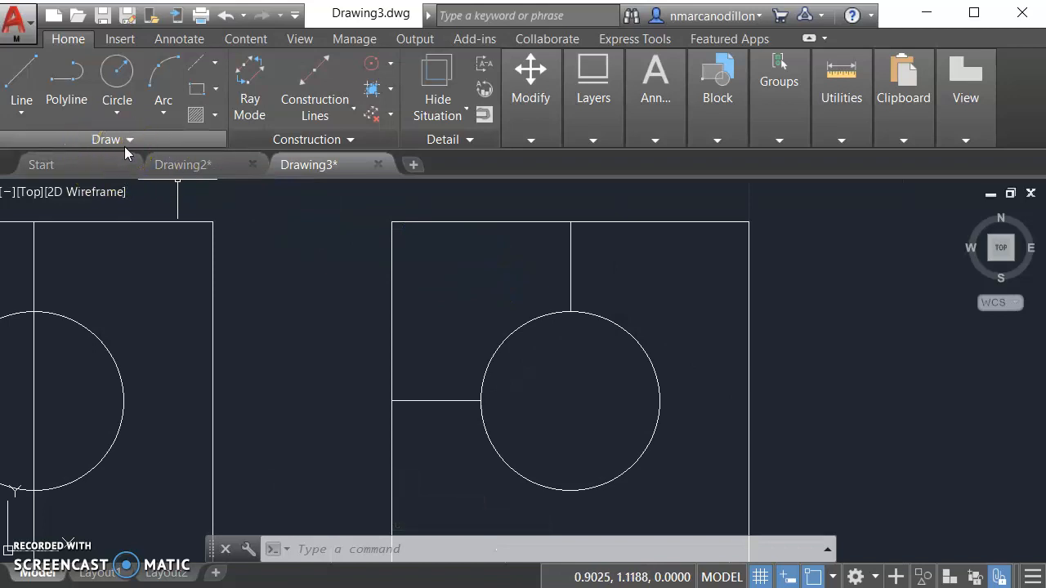
pyautogui.moveTo(643, 350)
pyautogui.mouseDown(button='middle')
pyautogui.moveTo(656, 278)
pyautogui.moveTo(636, 303)
pyautogui.mouseUp(button='middle')
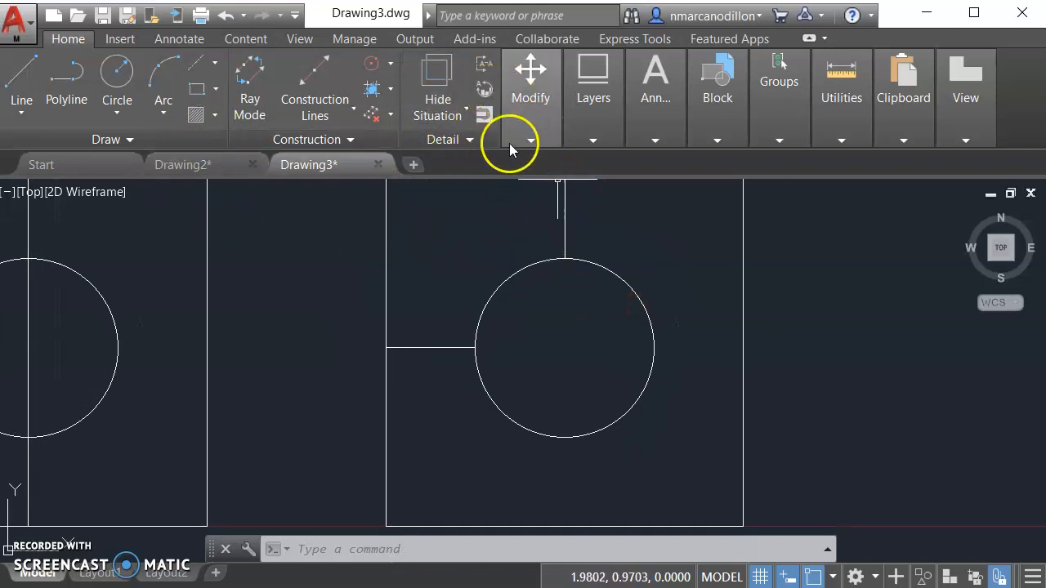
pyautogui.click(533, 139)
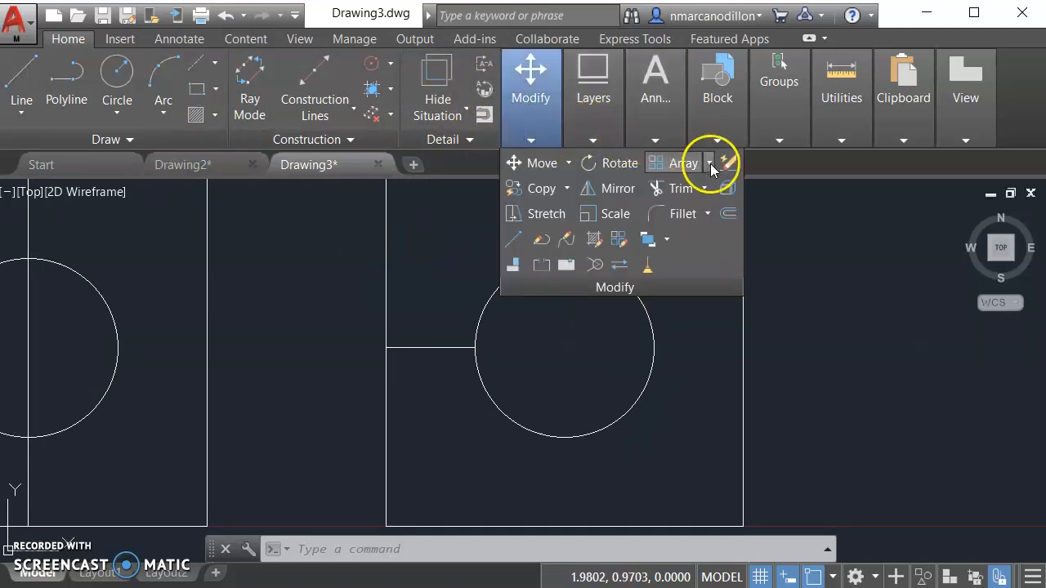
pyautogui.click(680, 121)
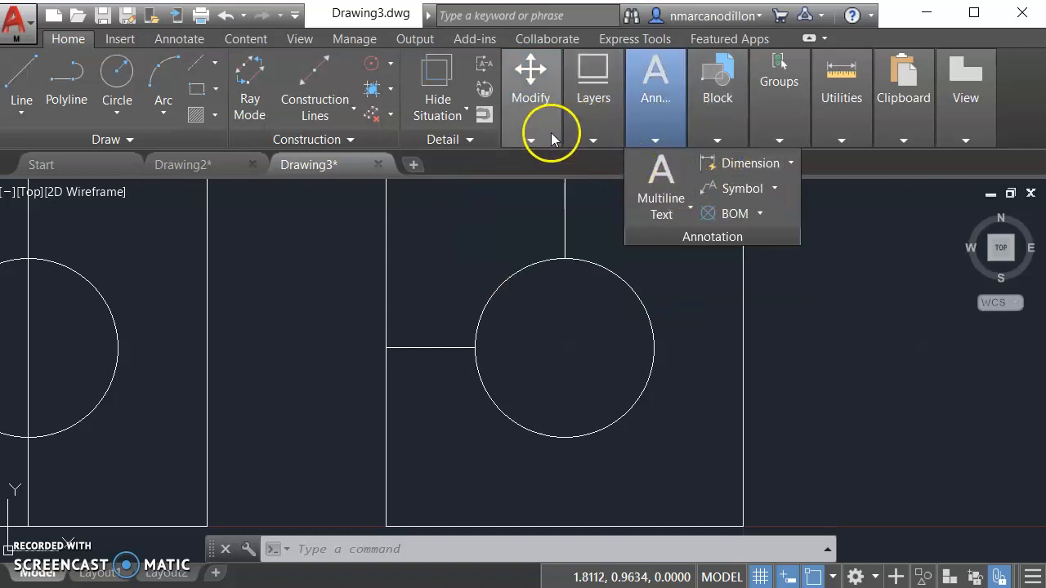
pyautogui.click(540, 130)
pyautogui.click(705, 189)
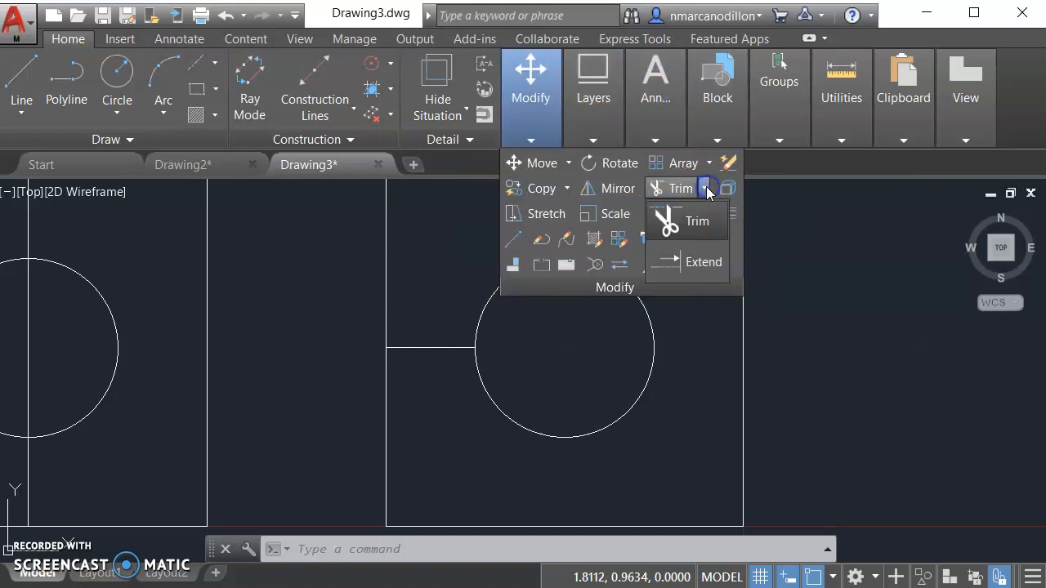
pyautogui.click(710, 260)
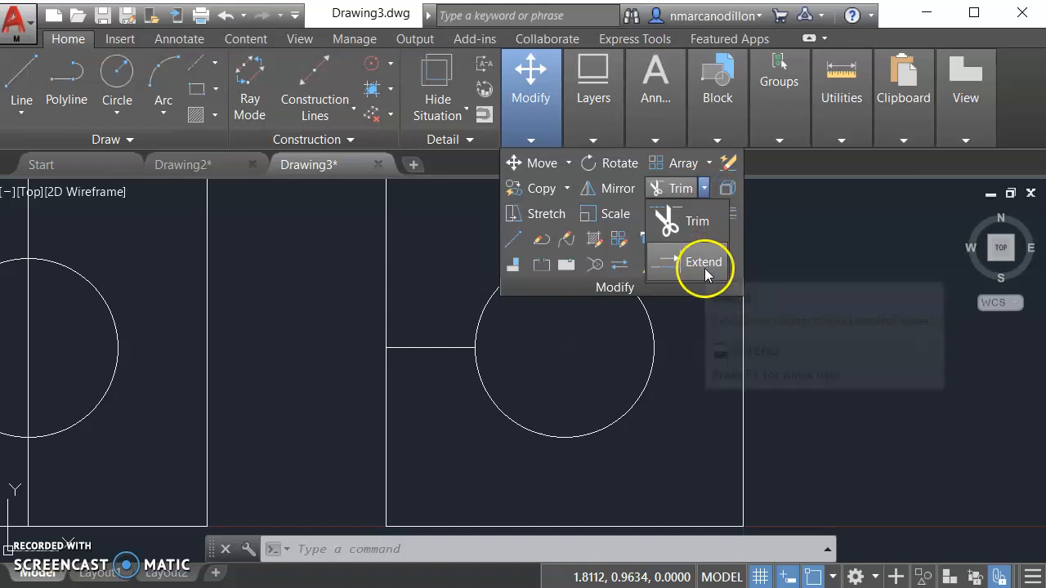
pyautogui.click(701, 260)
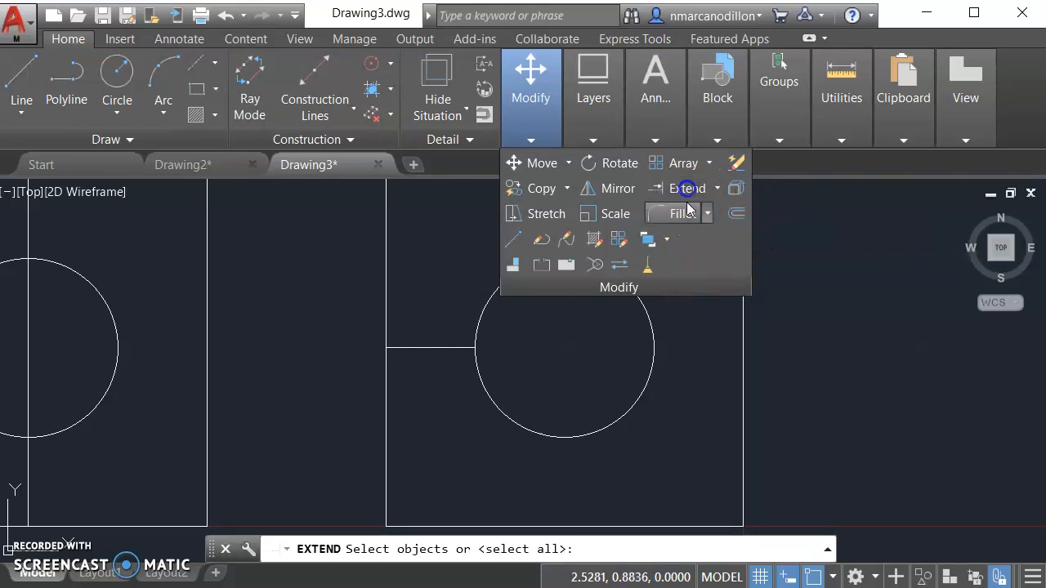
pyautogui.click(593, 526)
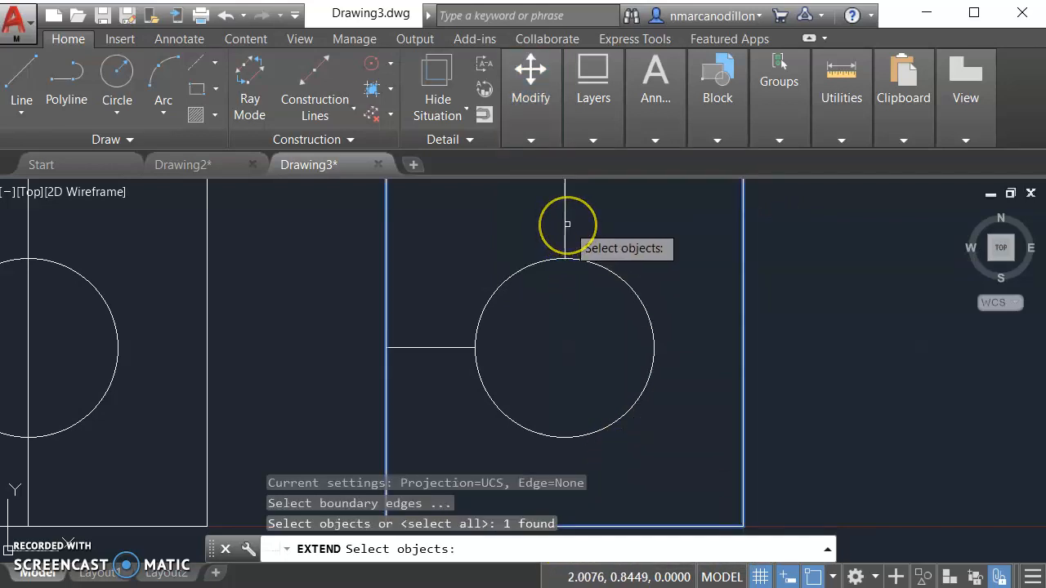
pyautogui.rightClick(901, 311)
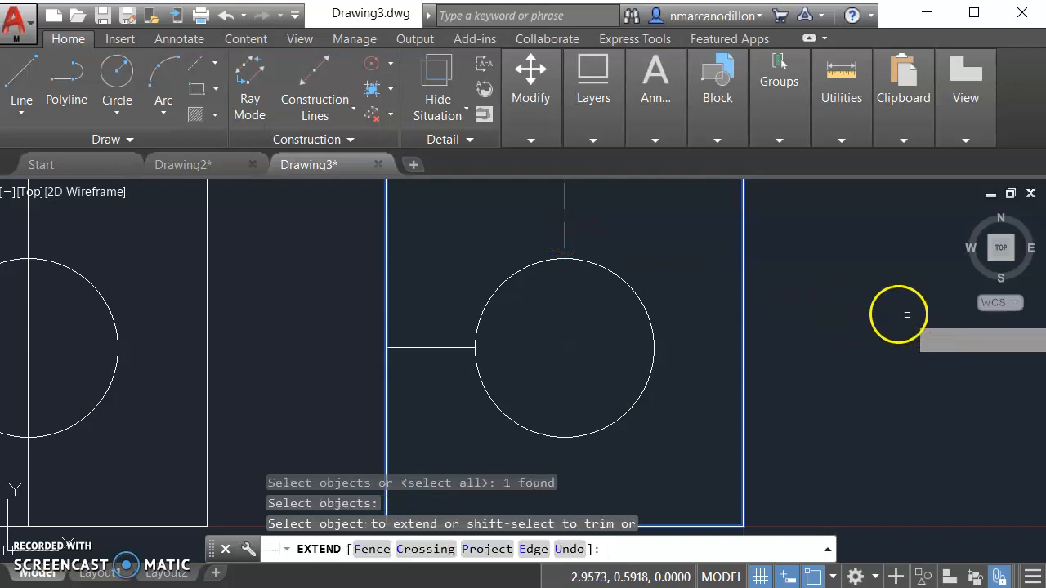
pyautogui.click(560, 231)
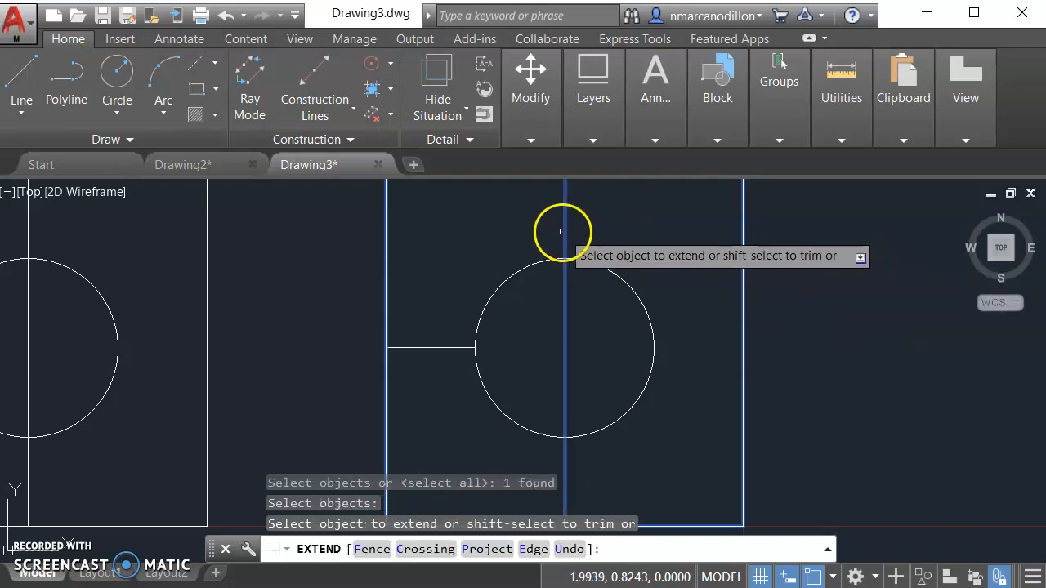
pyautogui.click(566, 232)
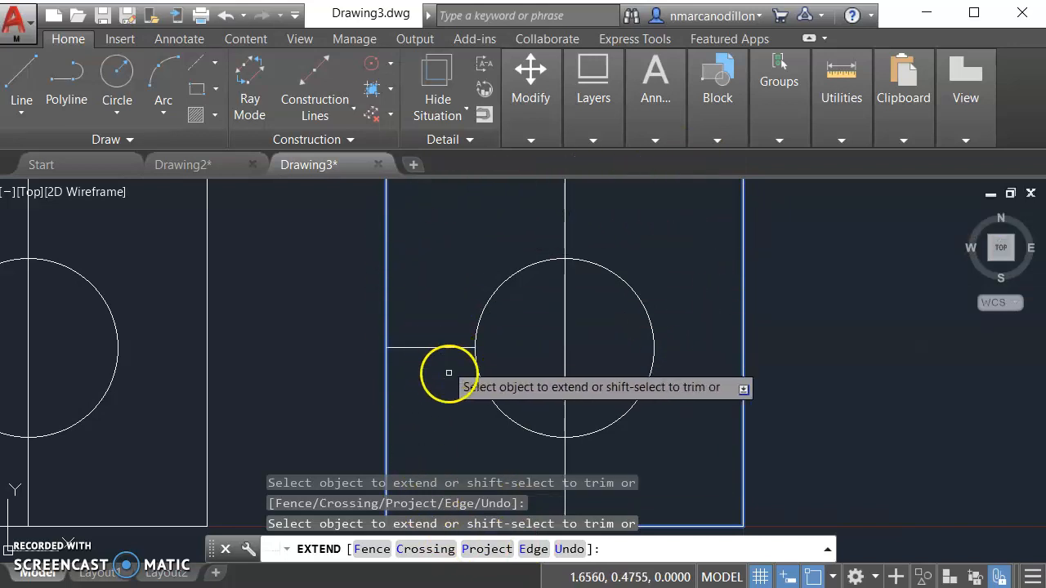
pyautogui.click(467, 348)
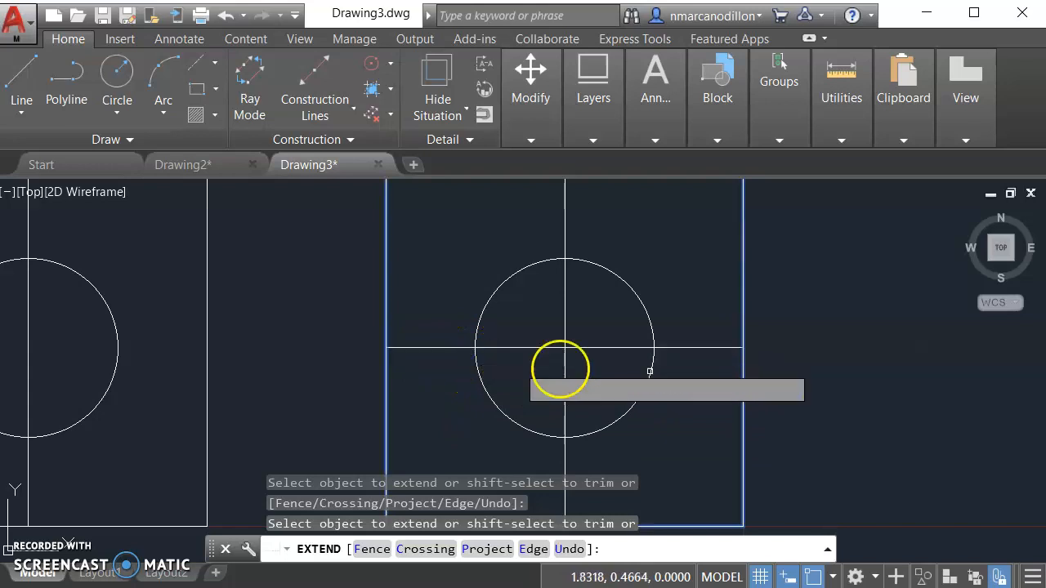
pyautogui.scroll(-2, 858, 348)
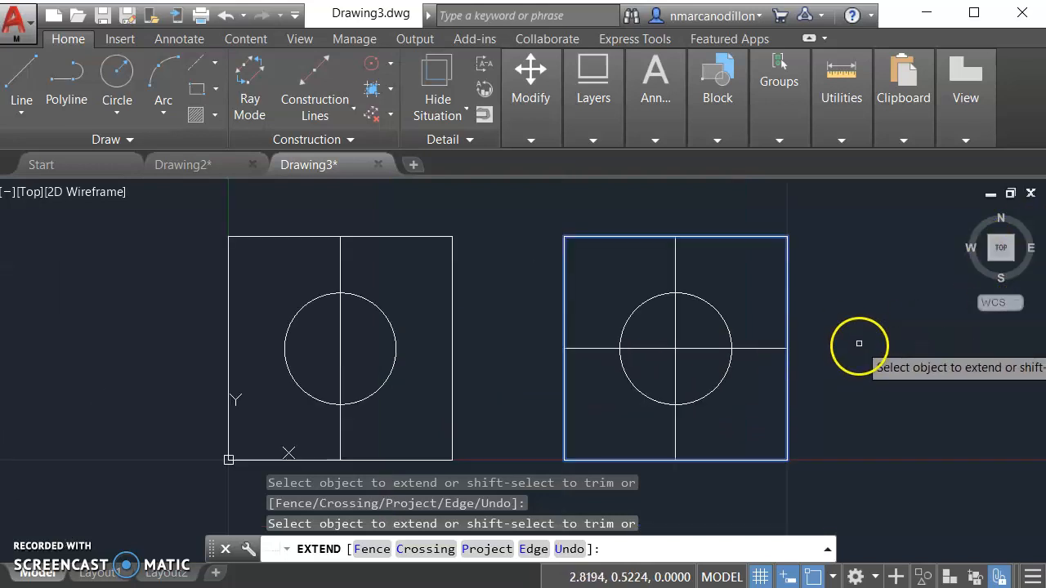
pyautogui.click(540, 123)
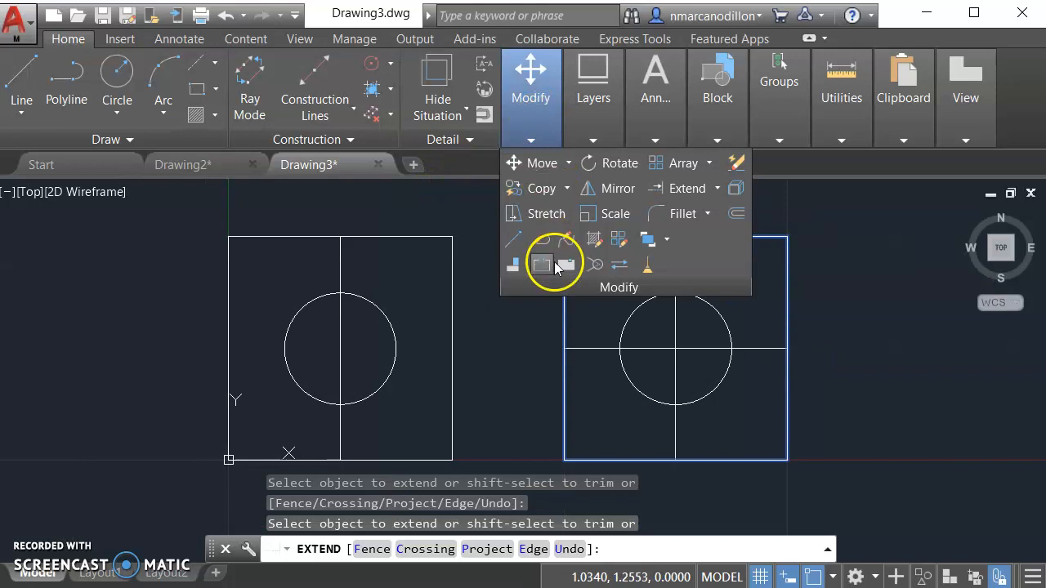
pyautogui.write('im')
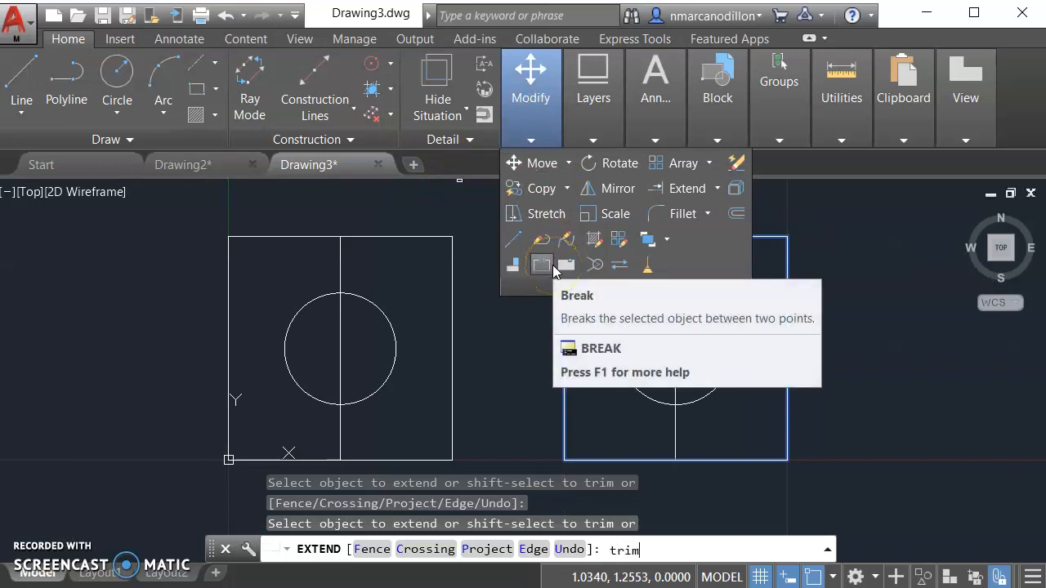
pyautogui.click(715, 188)
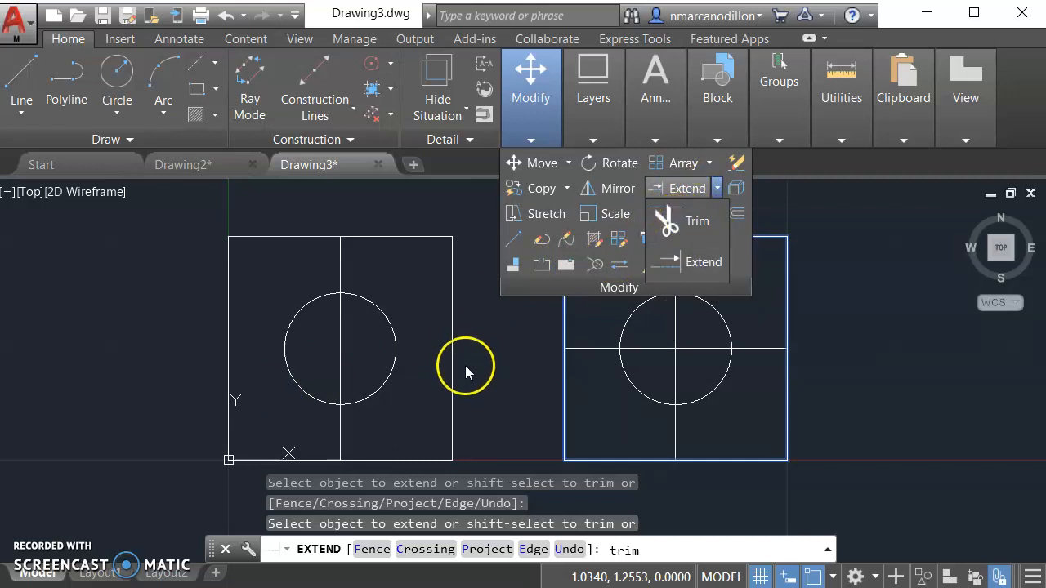
pyautogui.write('t')
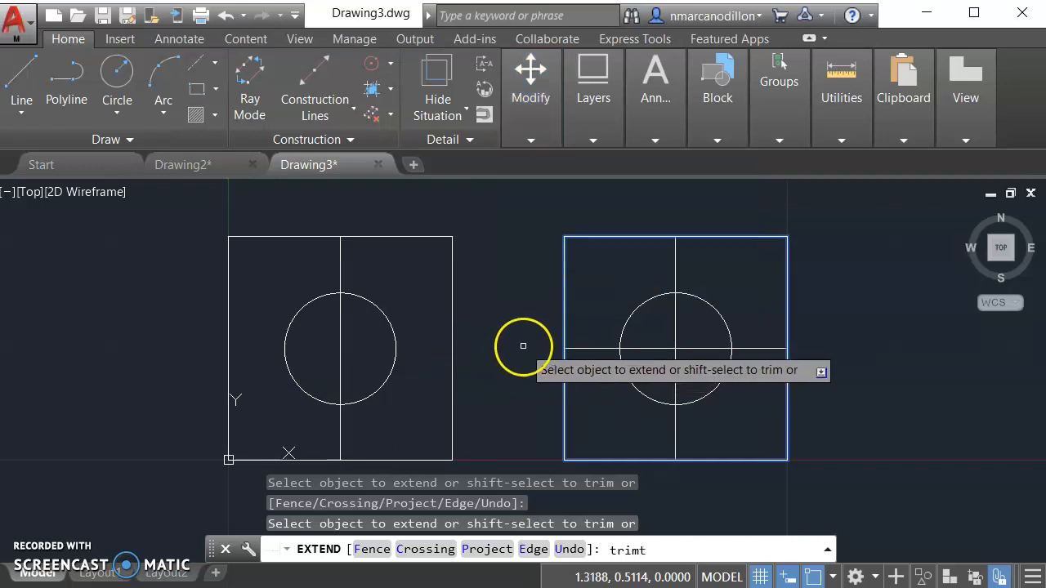
pyautogui.press('Escape')
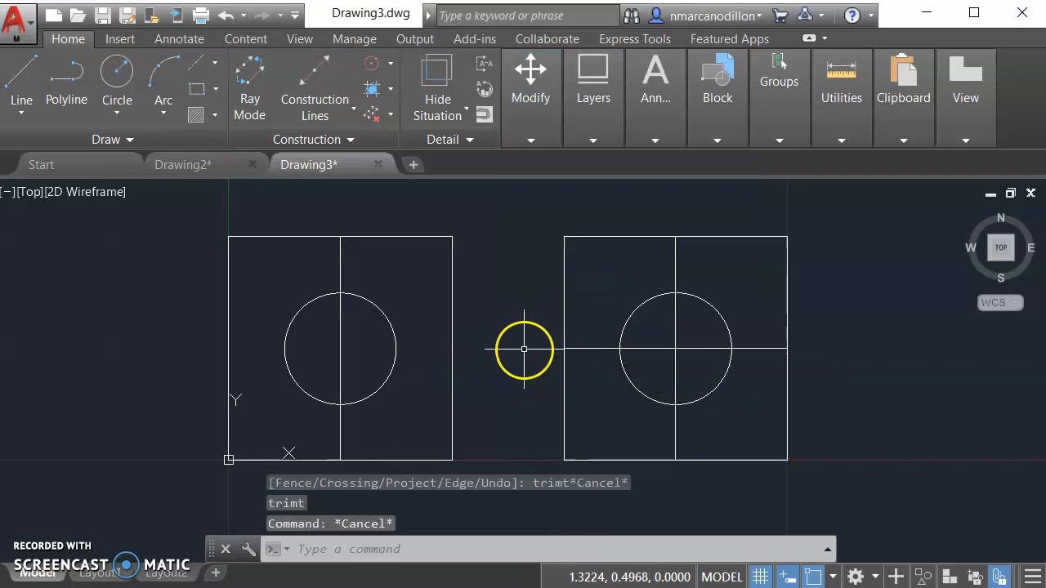
# Trim the vertical and horizontal line portions inside the second square's circle, using the circle as the cutting edge.
pyautogui.write('RIM')
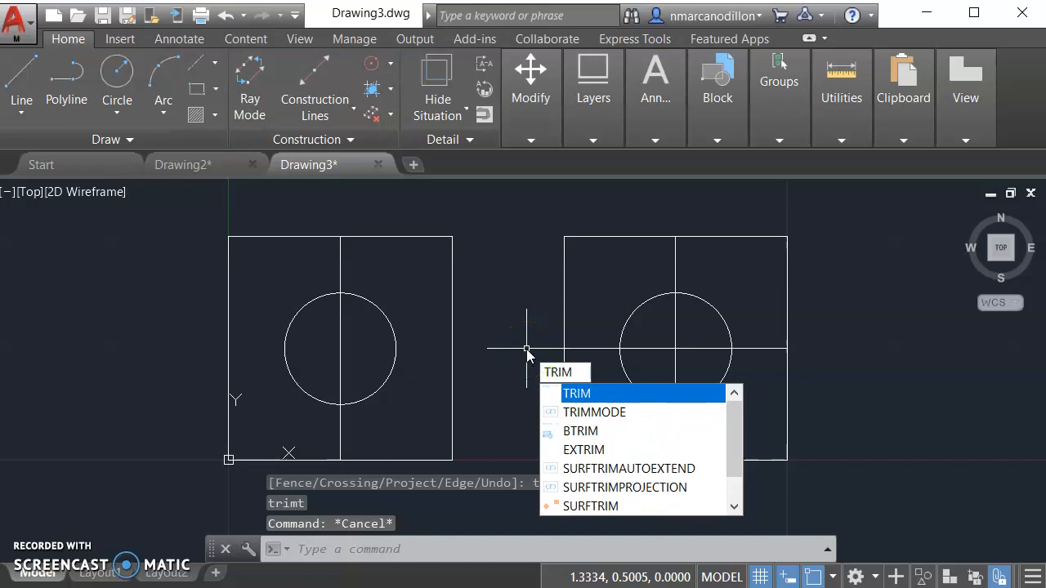
pyautogui.press('Return')
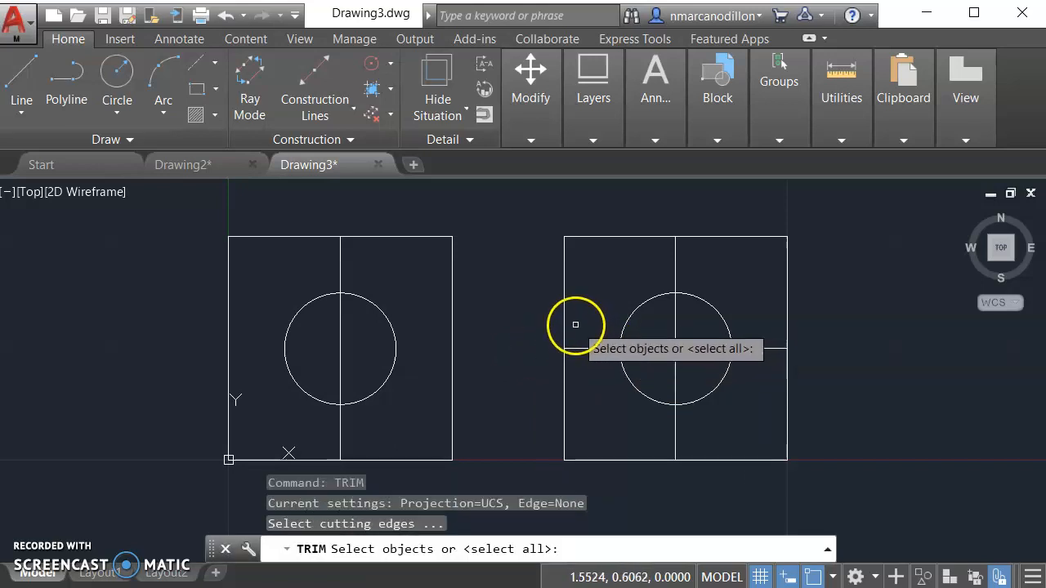
pyautogui.click(625, 325)
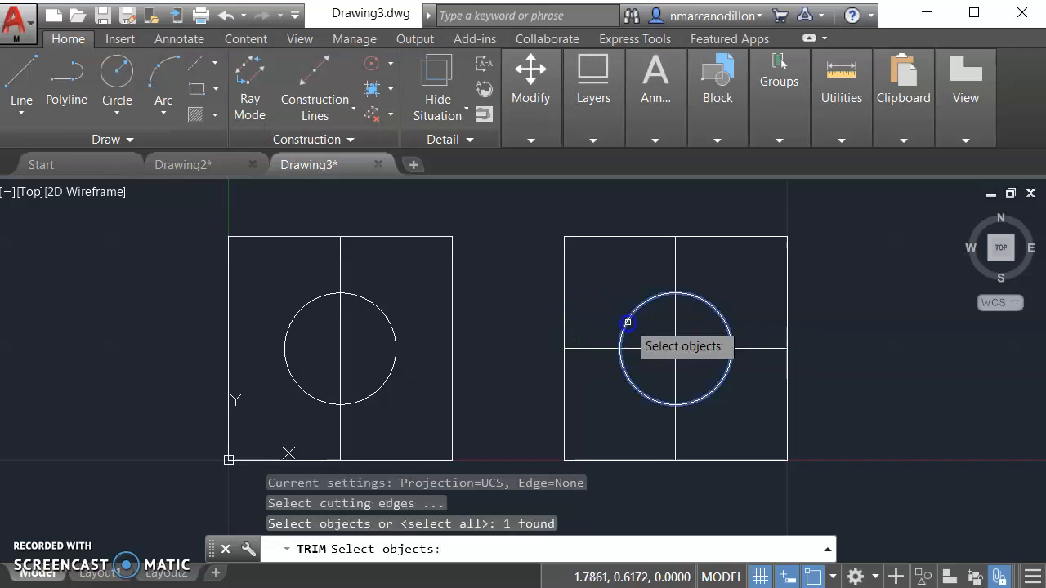
pyautogui.rightClick(644, 357)
pyautogui.click(644, 351)
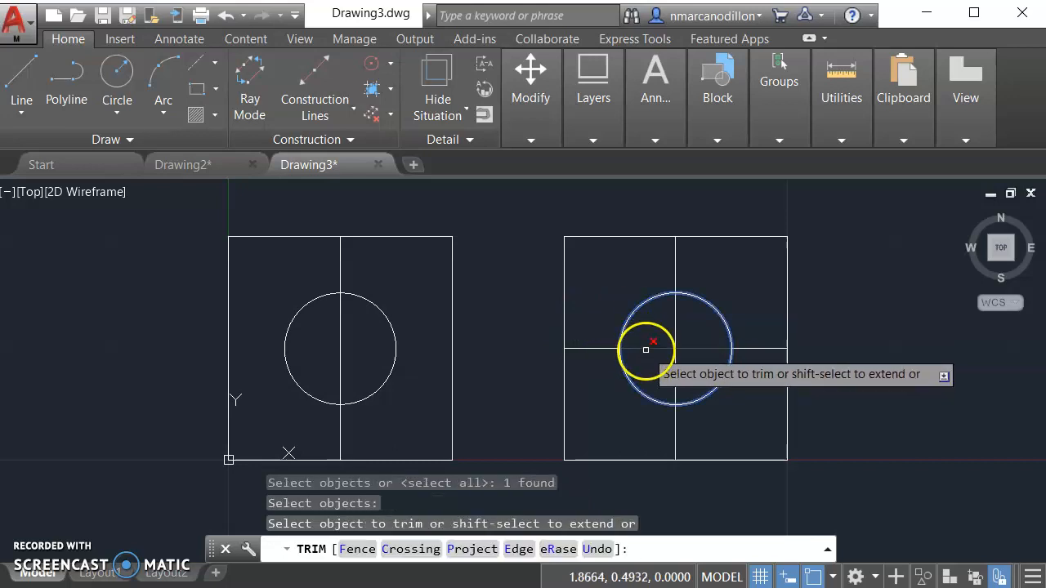
pyautogui.click(673, 320)
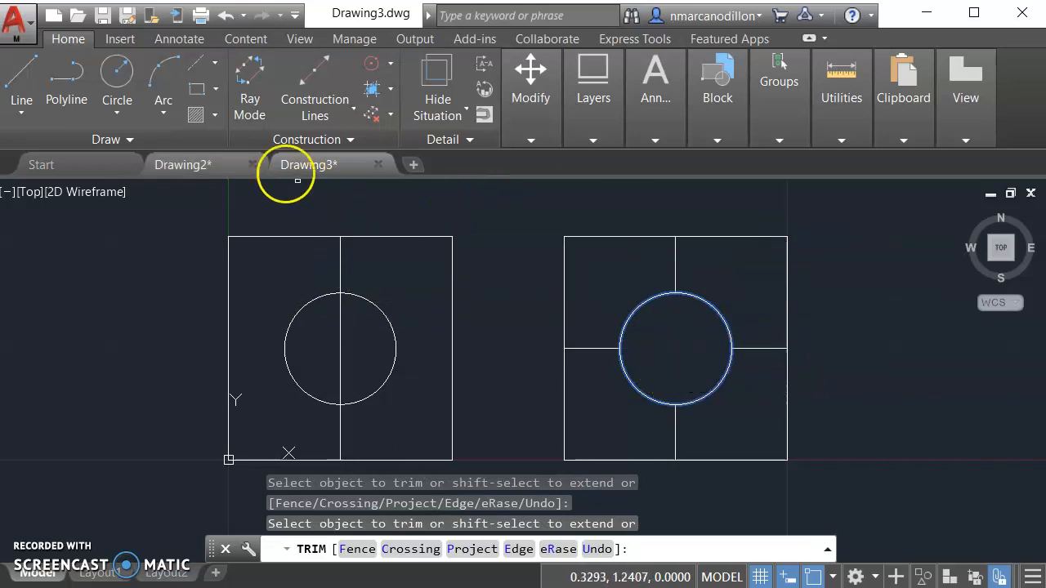
# Draw a horizontal line from the midpoint of the first square's left edge to the midpoint of its right edge.
pyautogui.click(33, 90)
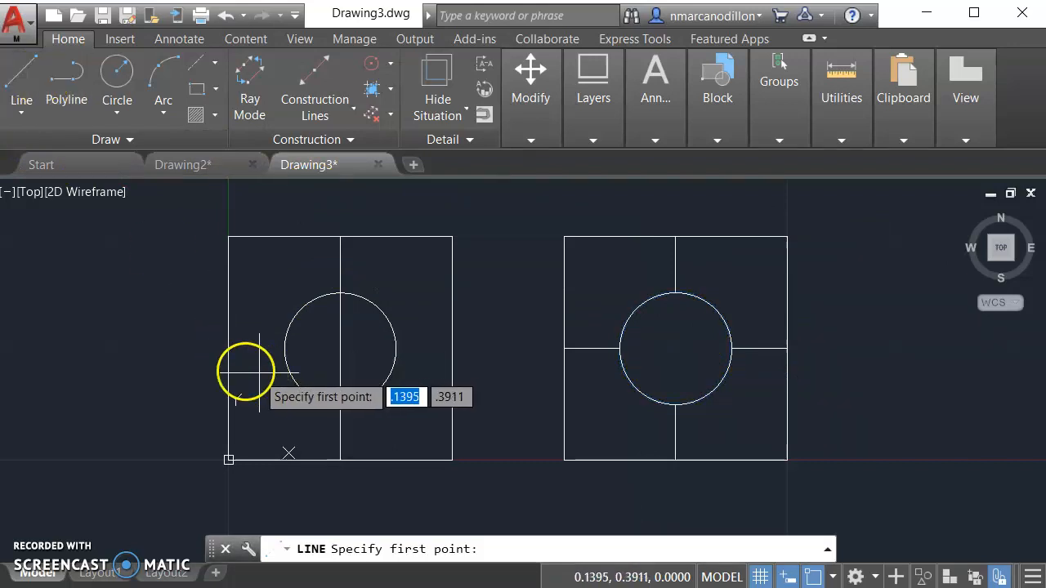
pyautogui.click(228, 350)
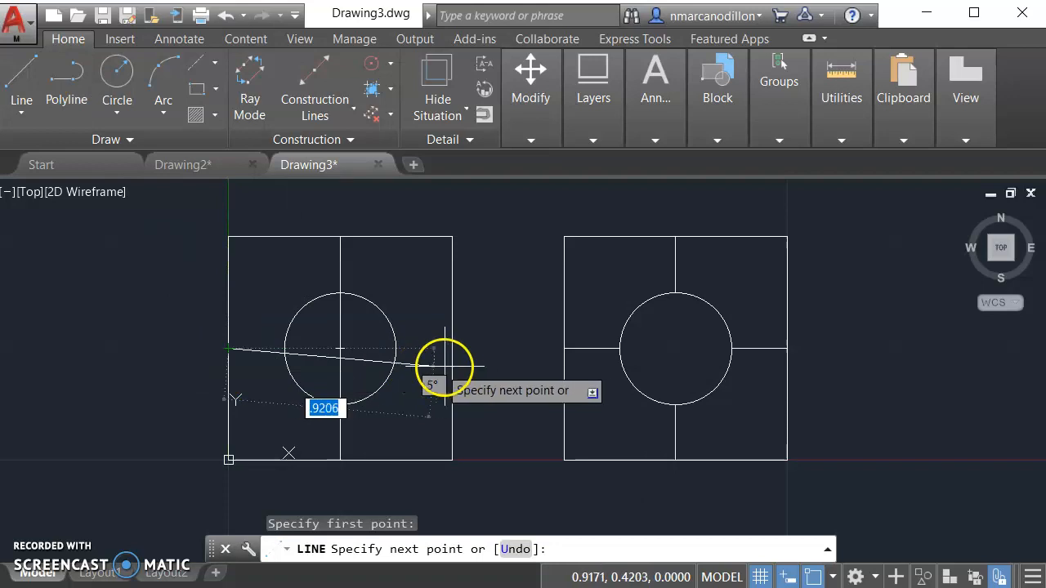
pyautogui.click(450, 350)
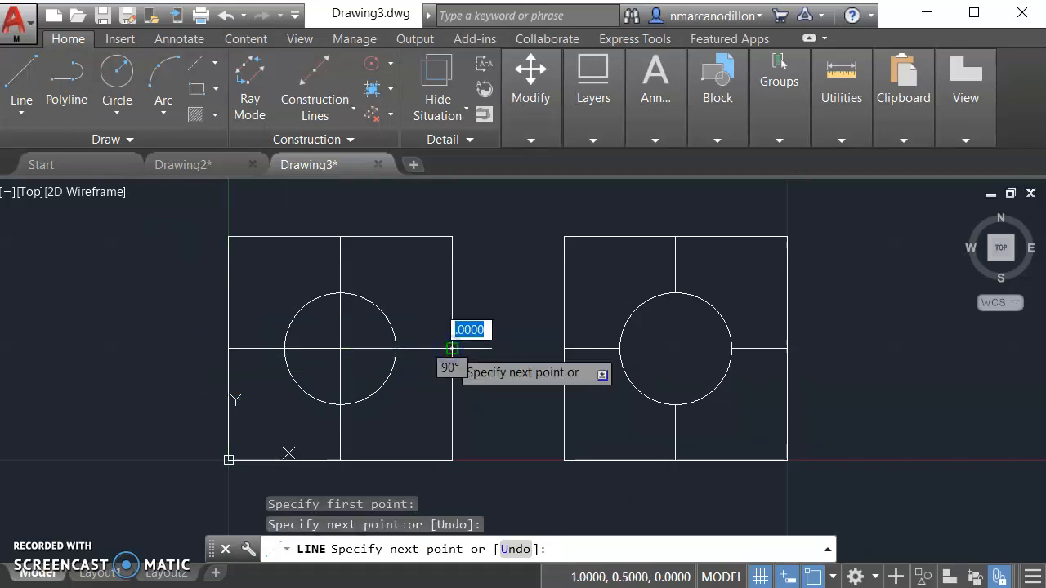
pyautogui.press('Escape')
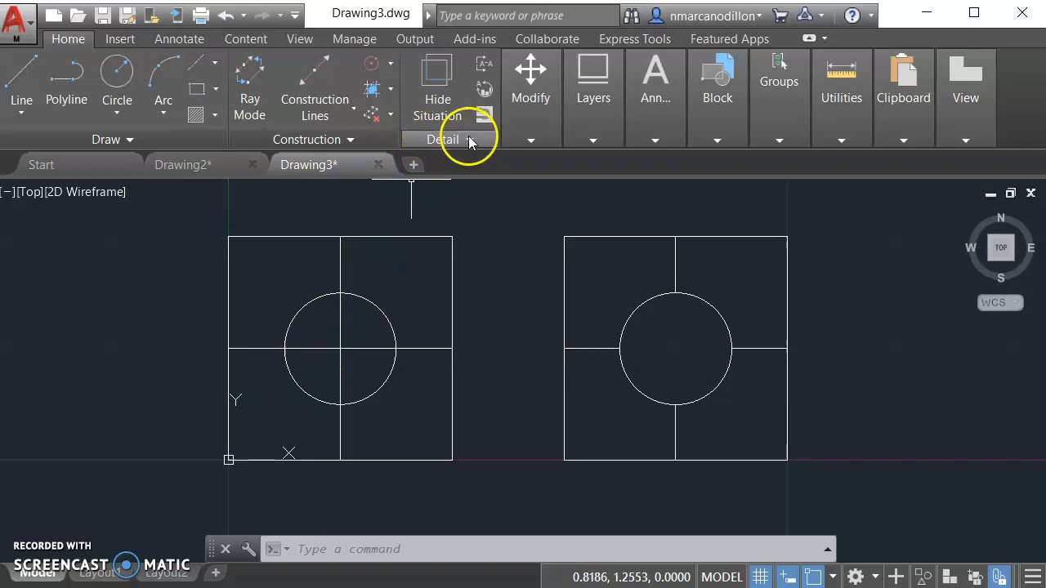
# Trim the vertical and horizontal line portions inside the first square's circle, using the circle as the cutting edge.
pyautogui.write('t')
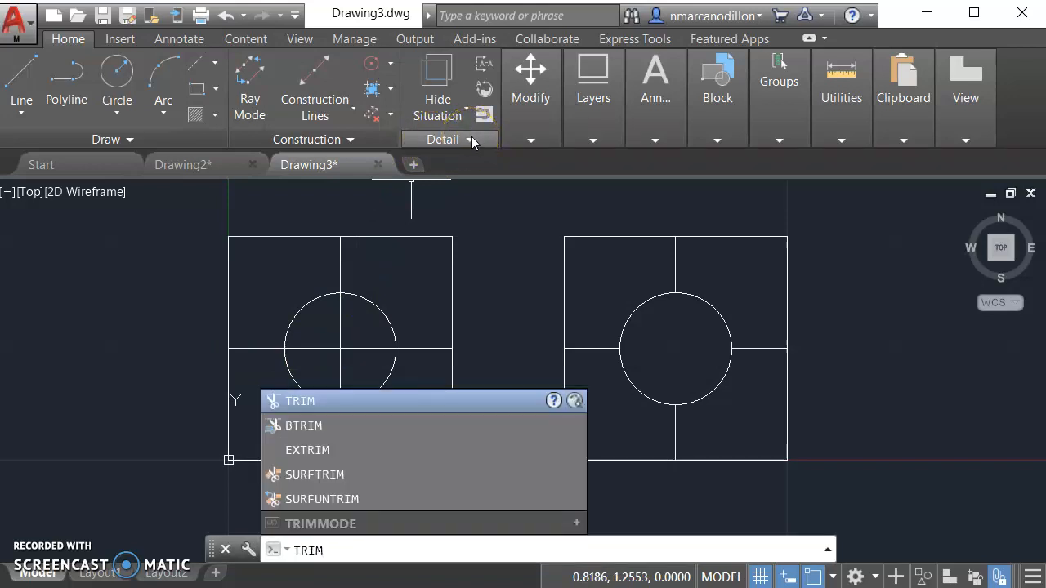
pyautogui.write('rim')
pyautogui.press('Return')
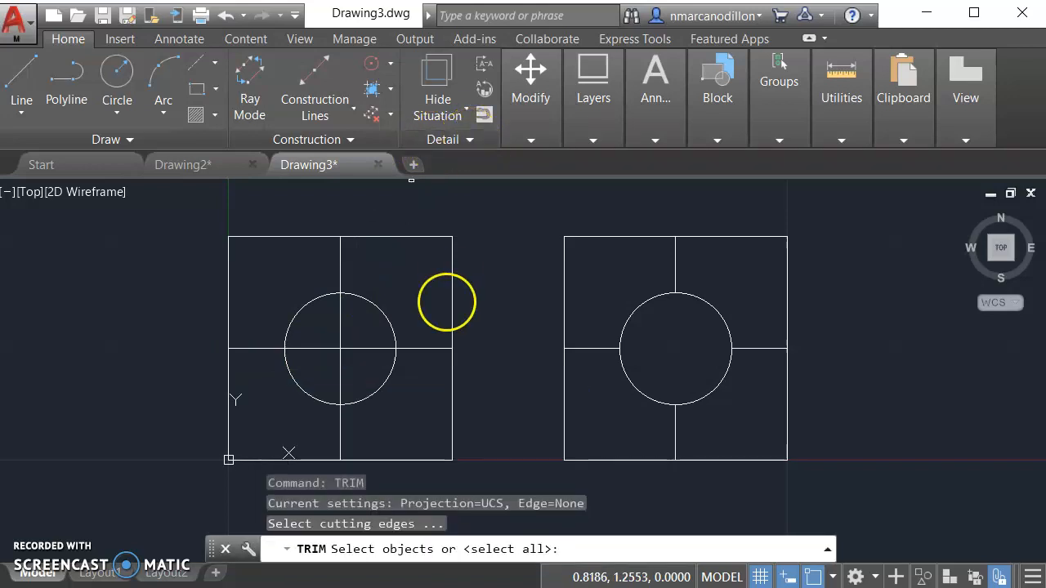
pyautogui.click(358, 297)
pyautogui.press('Return')
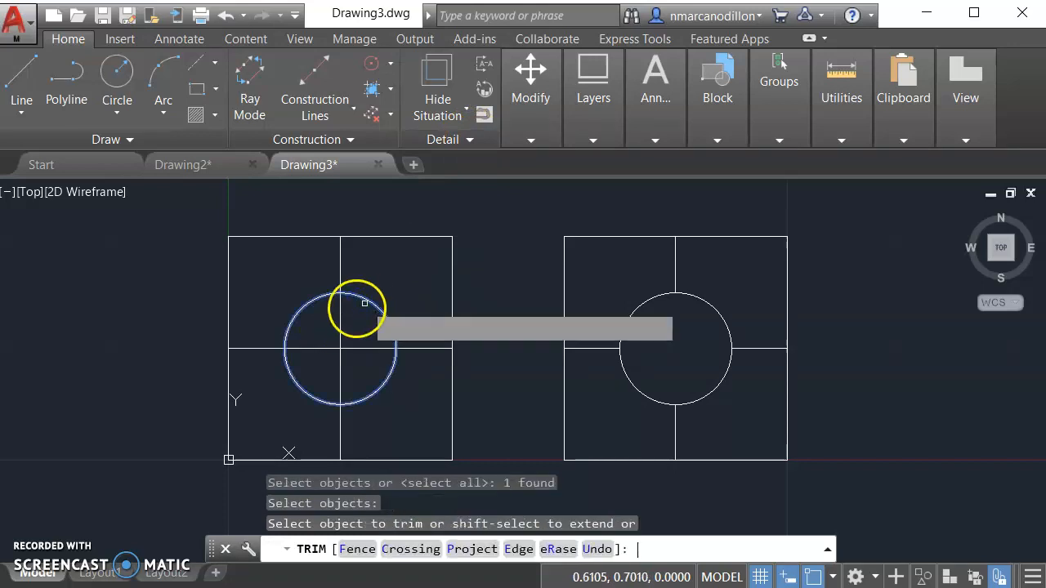
pyautogui.click(336, 315)
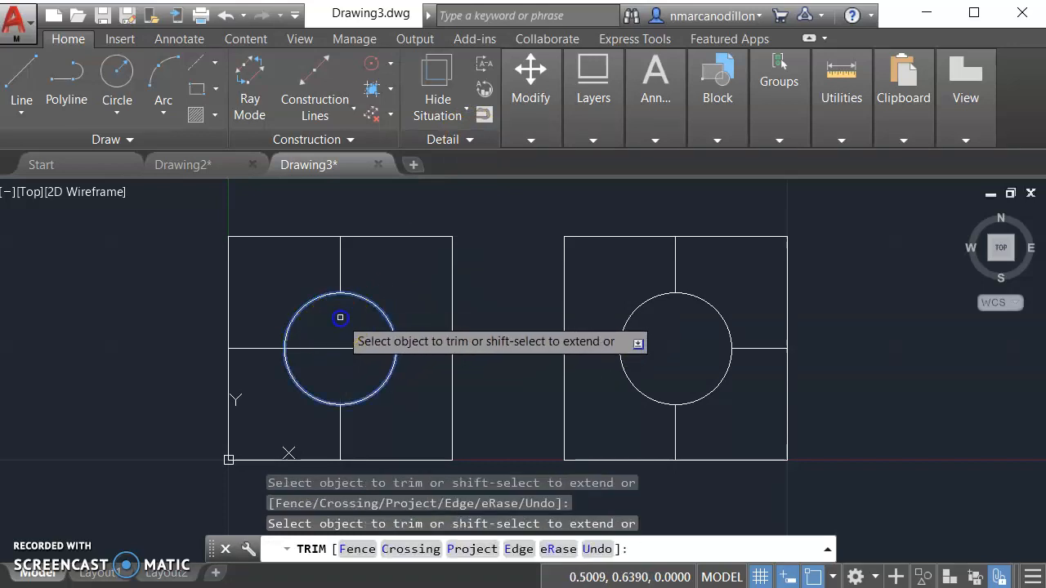
pyautogui.click(366, 349)
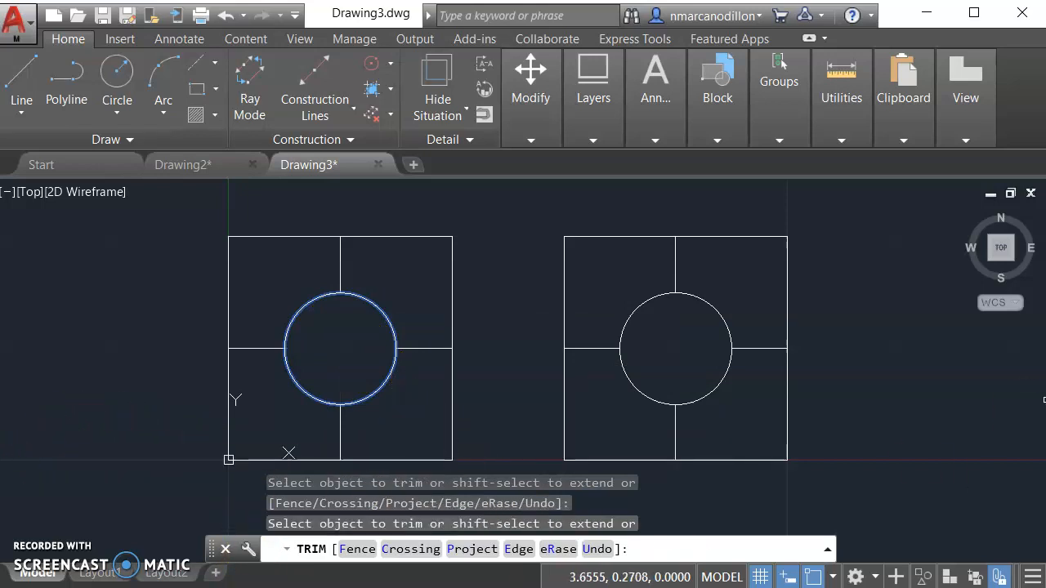
pyautogui.press('Escape')
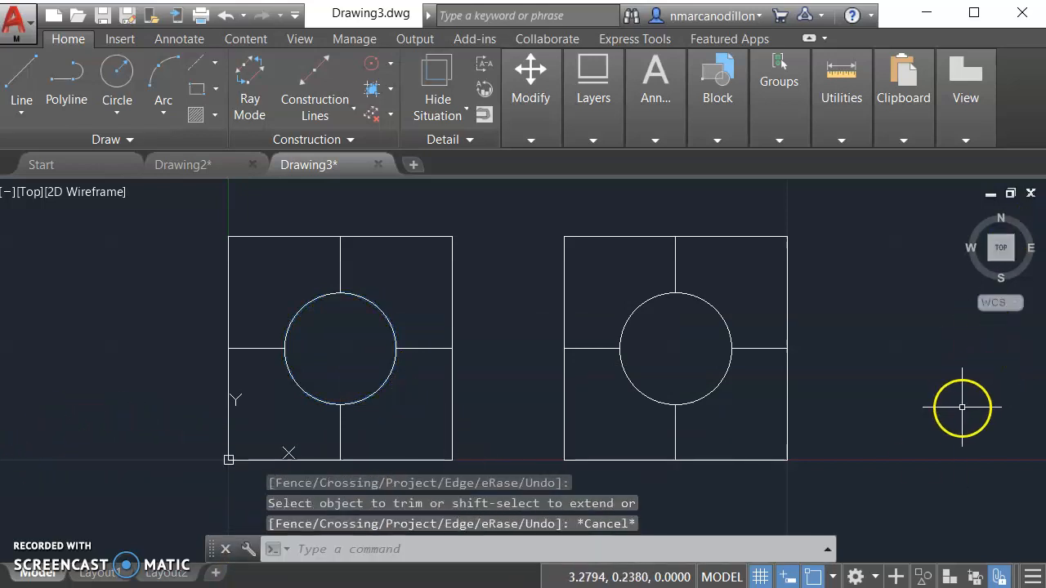